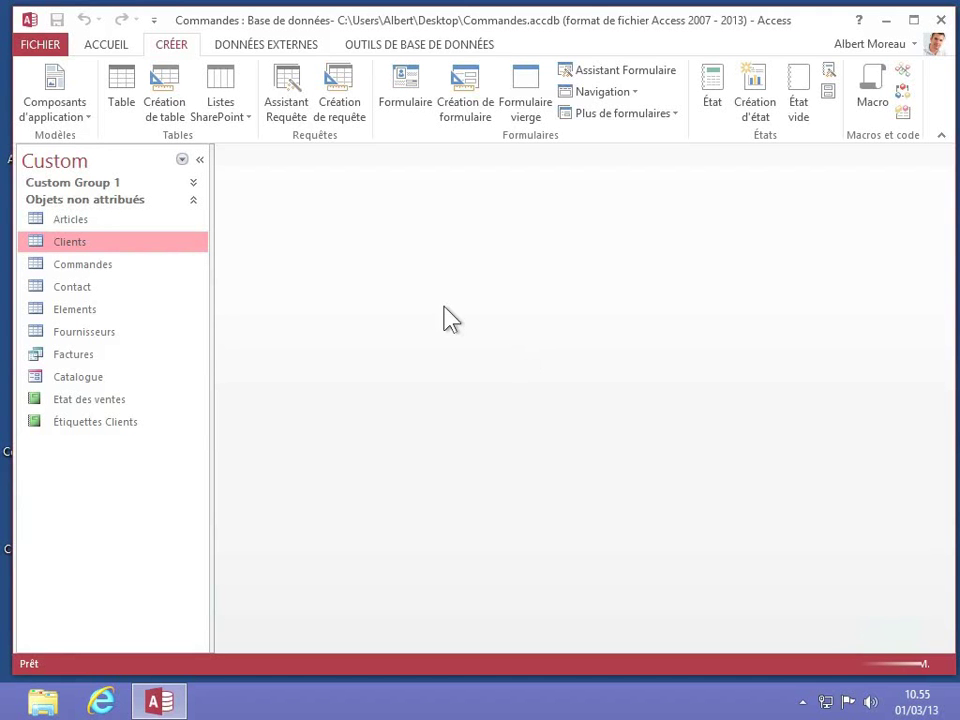
Start the Label Wizard on the Clients table and choose the Pimaco 6084 label size, 85 mm x 40 mm.
{"action": "double_click", "coordinate": [75, 242]}
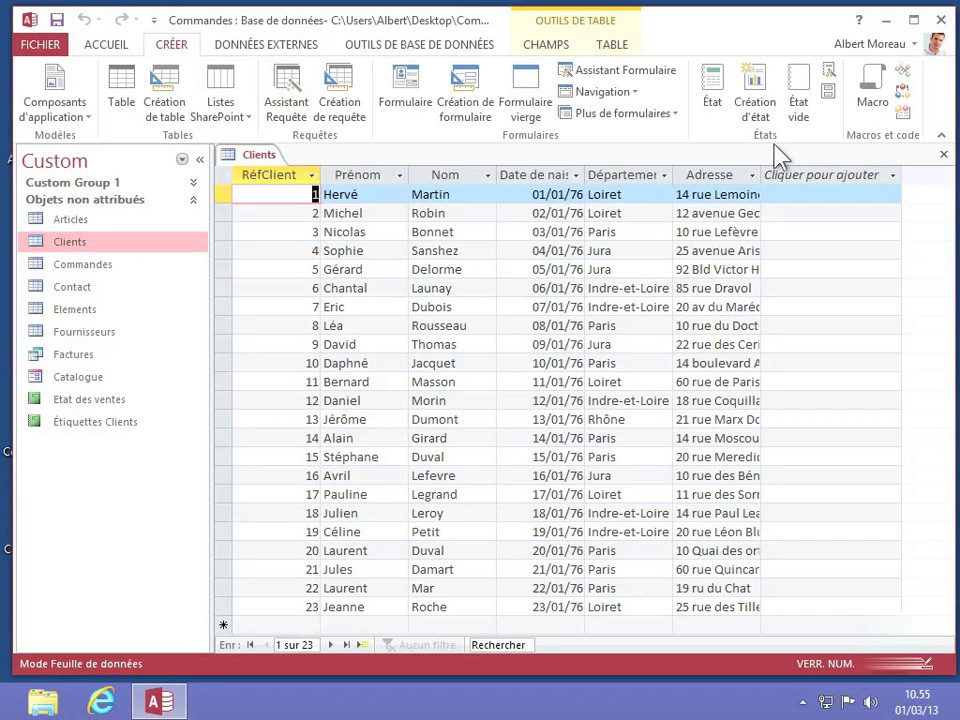
{"action": "left_click", "coordinate": [829, 93]}
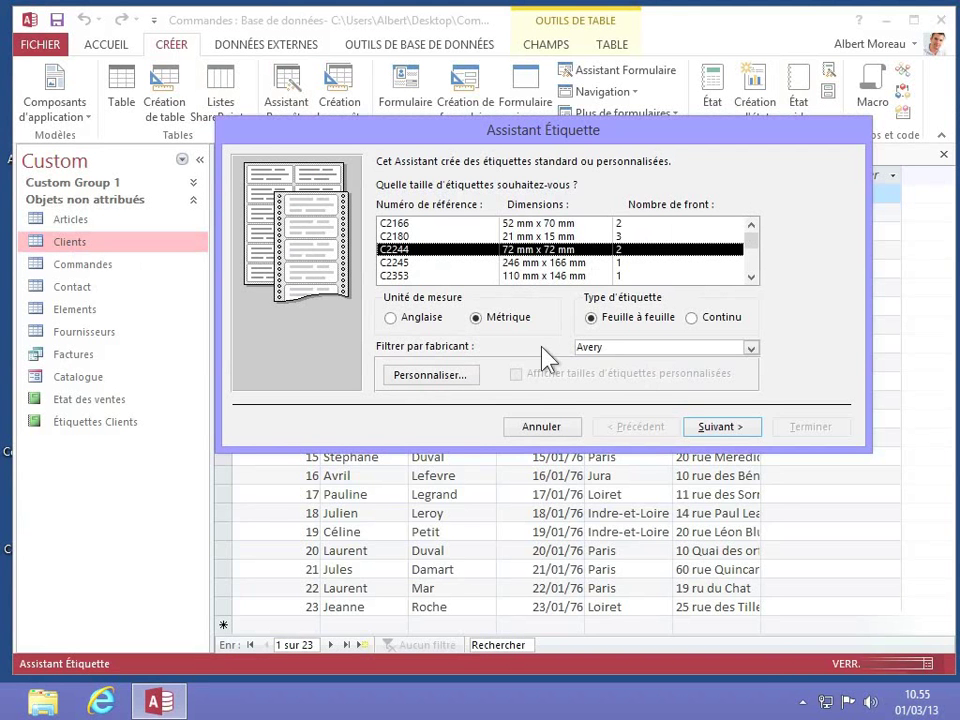
{"action": "left_click", "coordinate": [750, 350]}
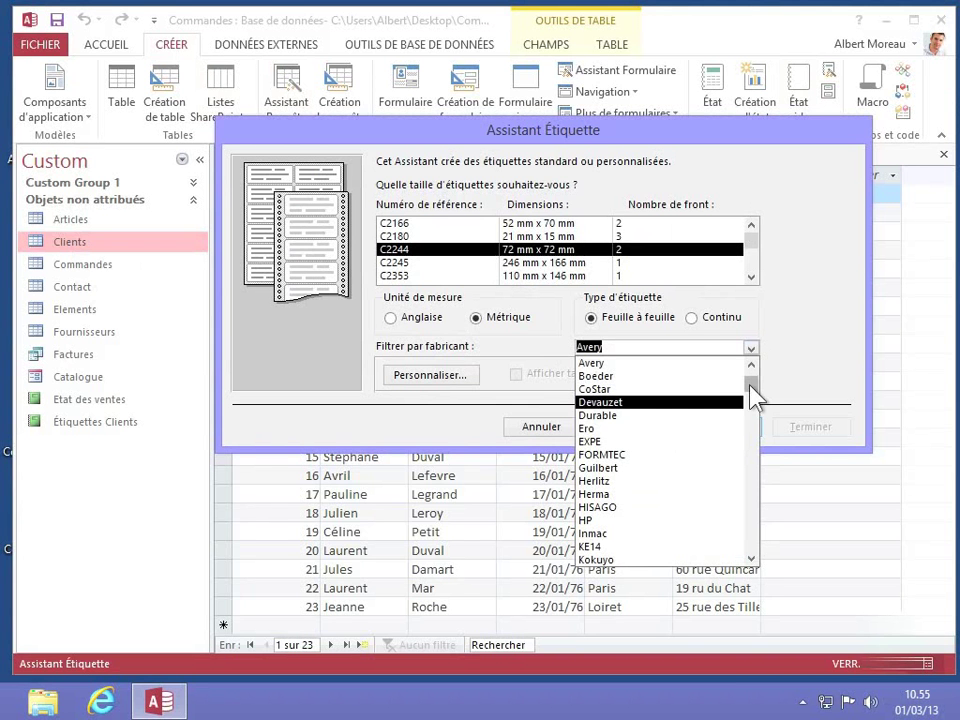
{"action": "left_click", "coordinate": [752, 428]}
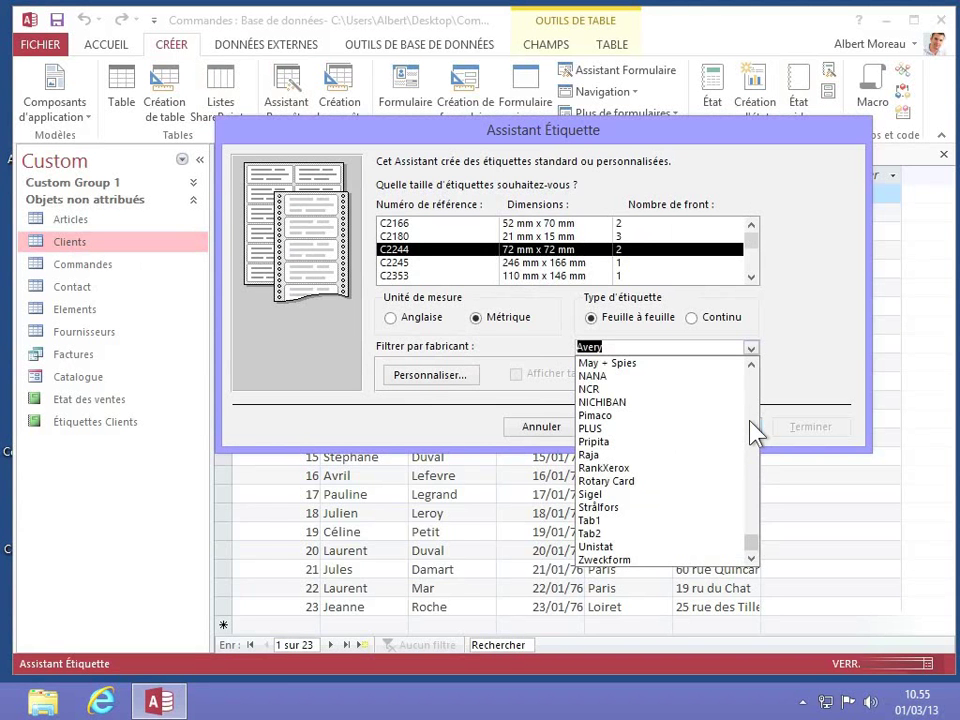
{"action": "left_click", "coordinate": [700, 415]}
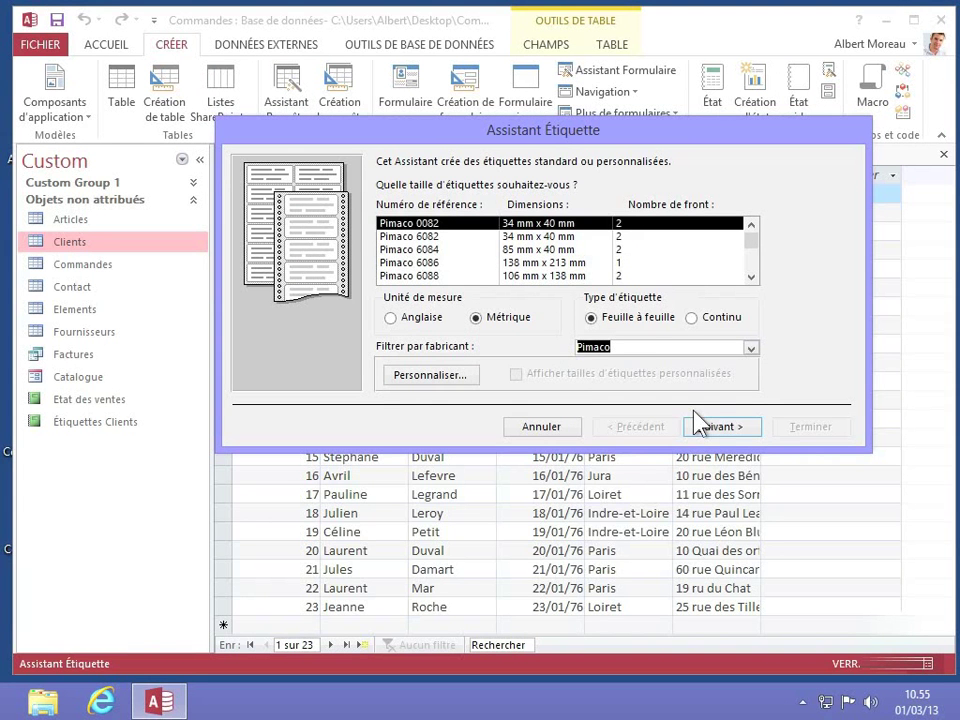
{"action": "left_click", "coordinate": [561, 252]}
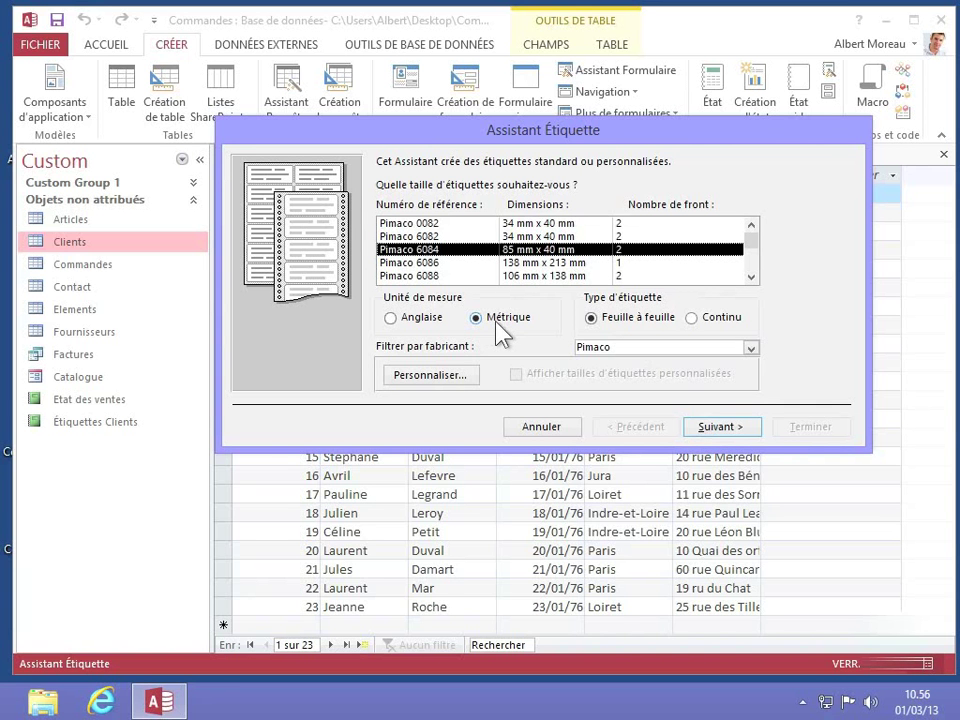
{"action": "left_click", "coordinate": [403, 318]}
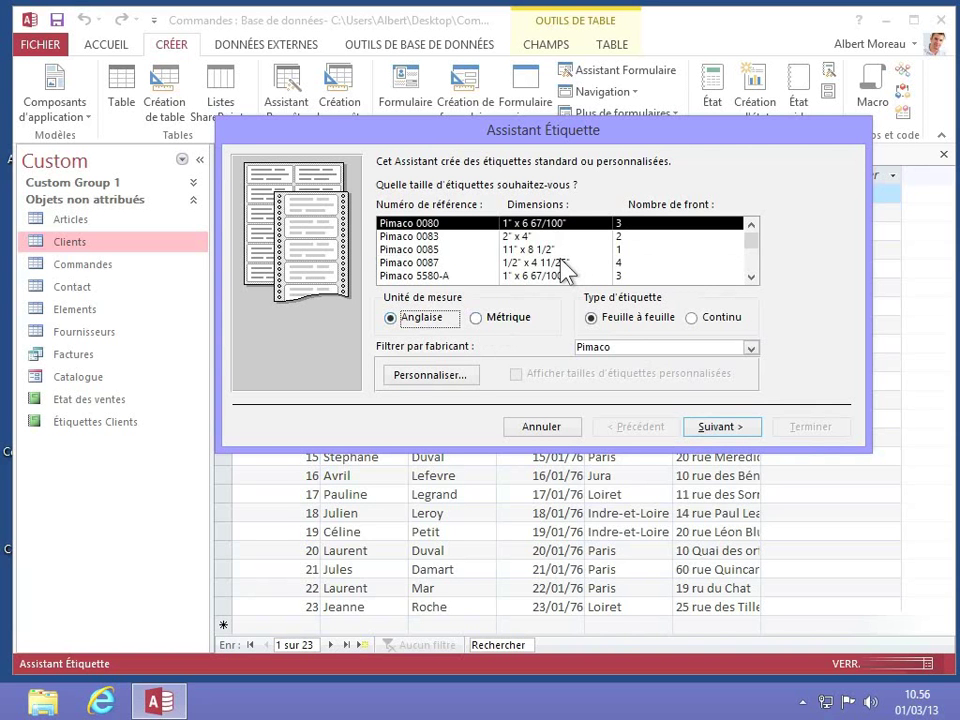
{"action": "left_click", "coordinate": [476, 318]}
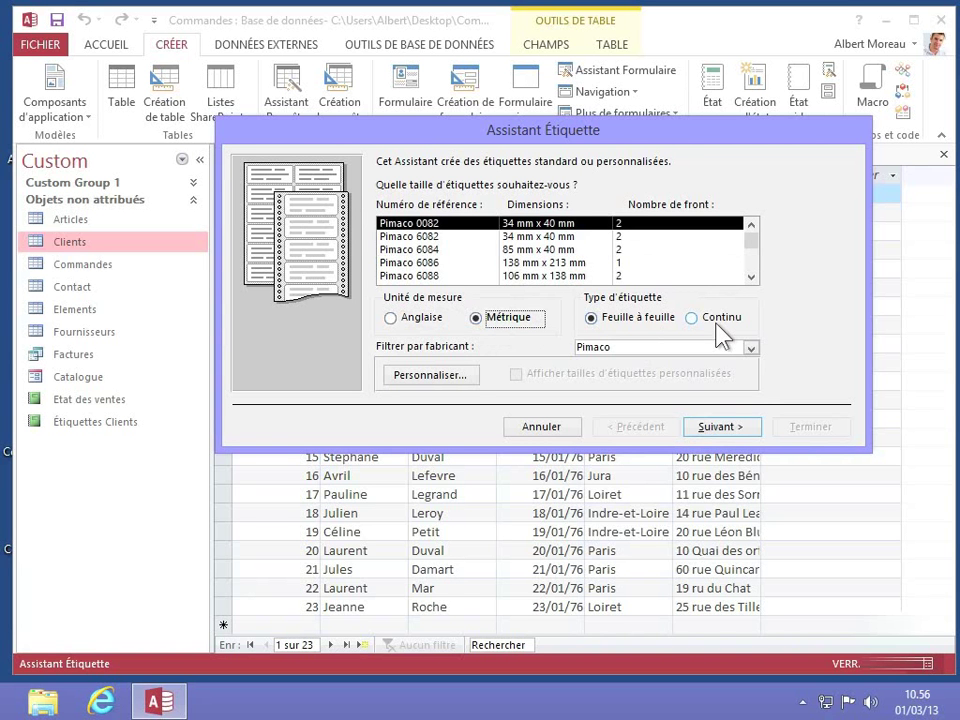
{"action": "left_click", "coordinate": [424, 376]}
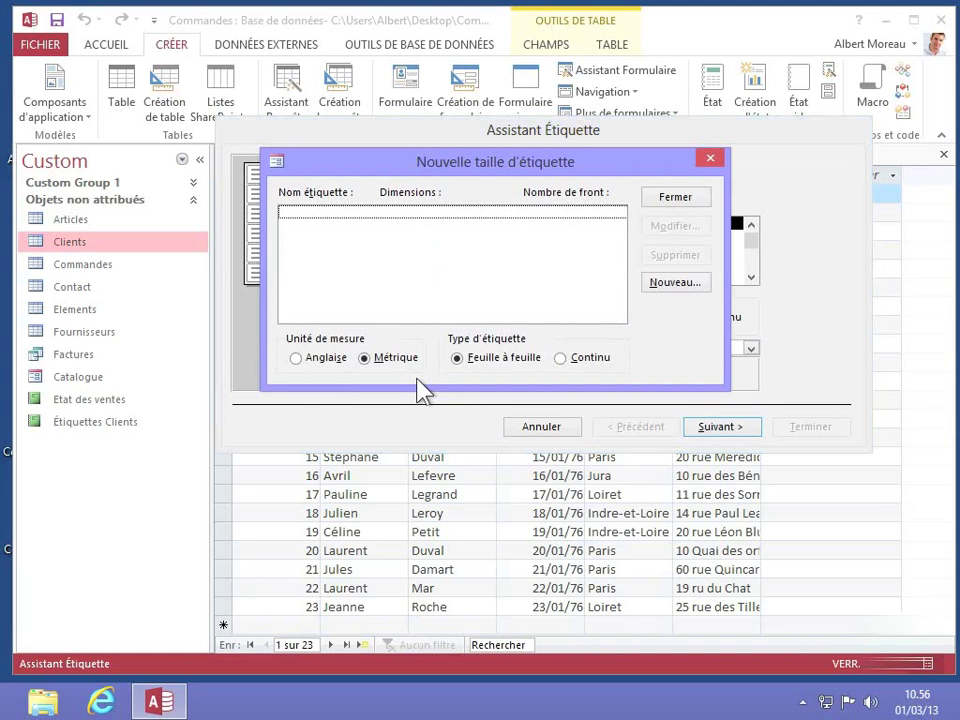
{"action": "left_click", "coordinate": [668, 285]}
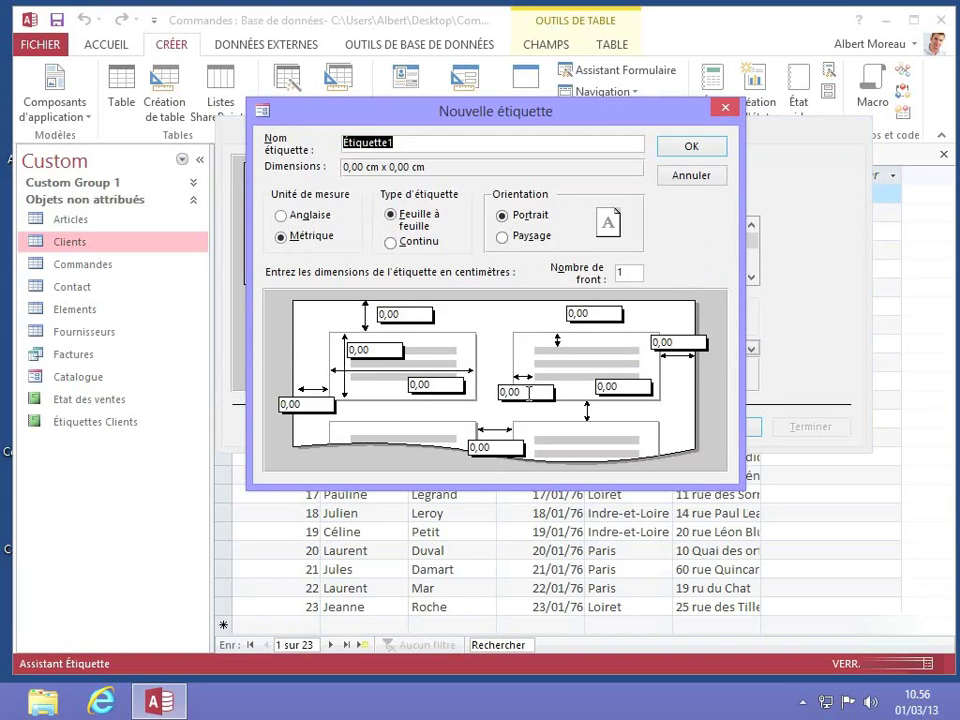
{"action": "left_click", "coordinate": [689, 181]}
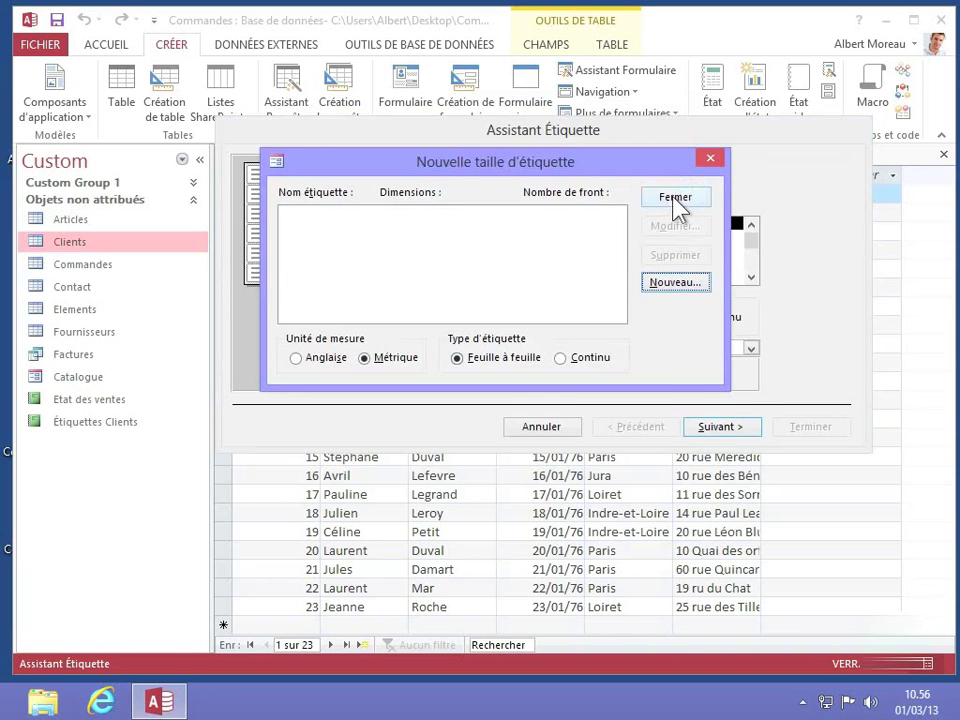
{"action": "left_click", "coordinate": [675, 199]}
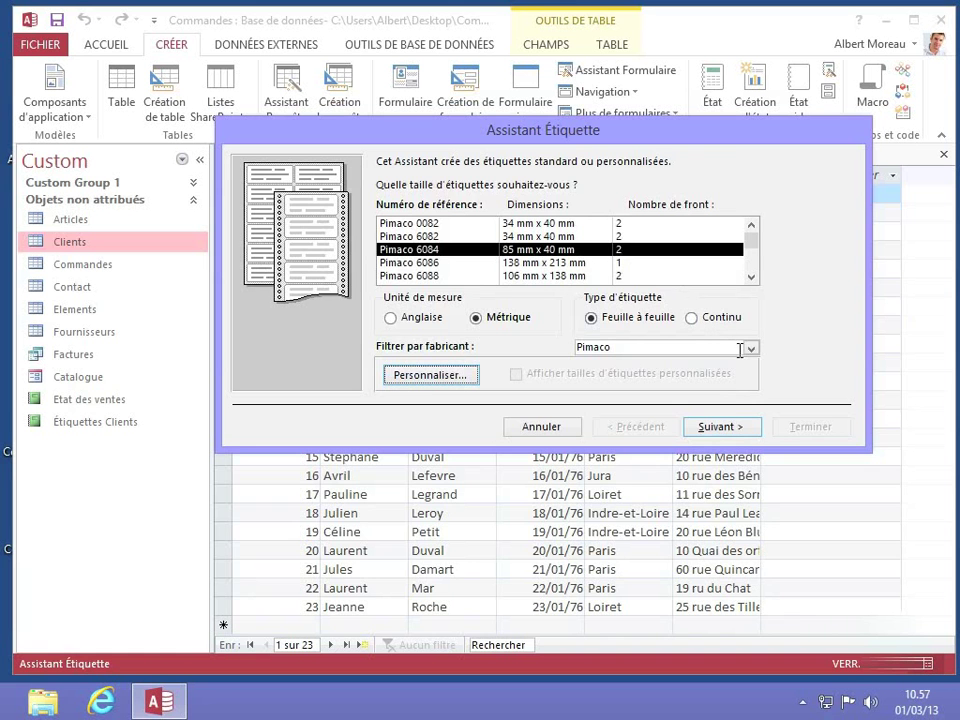
Continue with the Pimaco 6084 label and set its text to Times New Roman, size 12, Standard weight.
{"action": "left_click", "coordinate": [728, 427]}
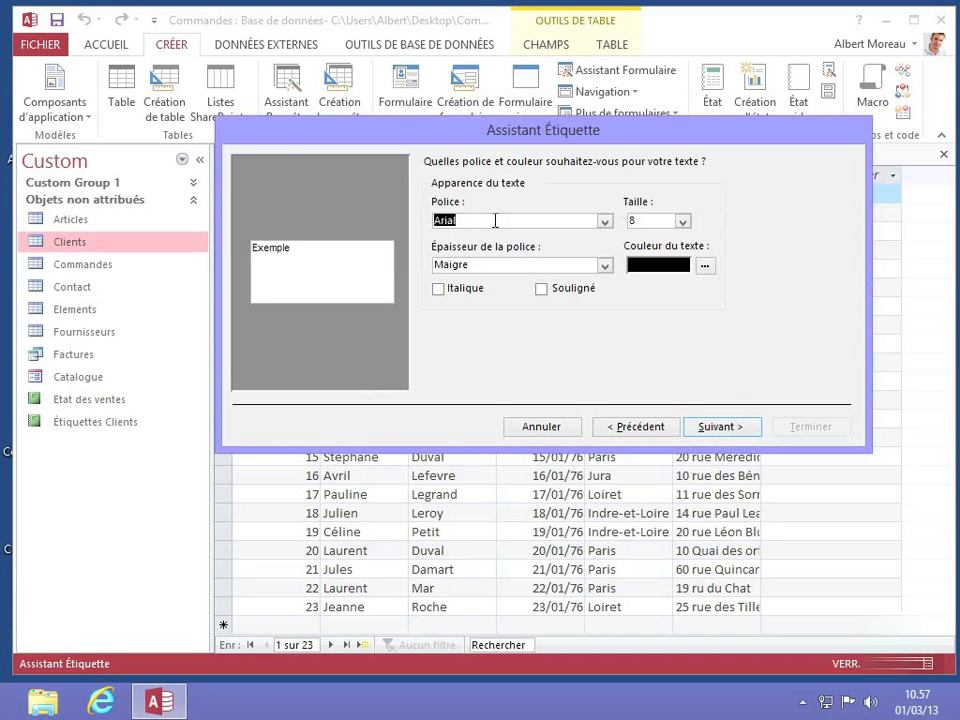
{"action": "left_click", "coordinate": [604, 221]}
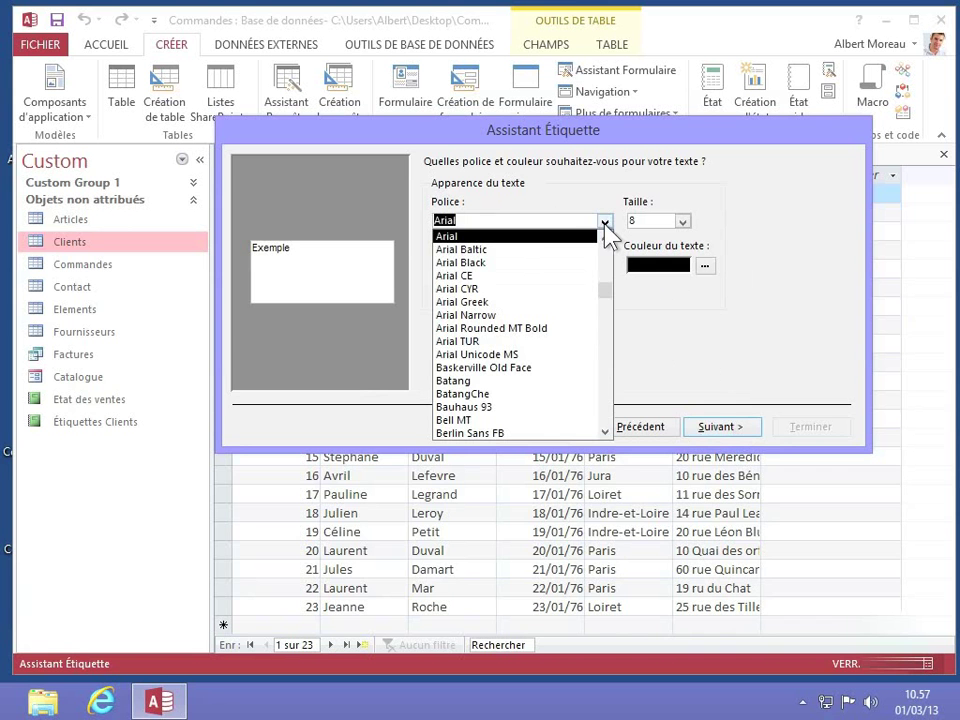
{"action": "type", "text": "times New Roman"}
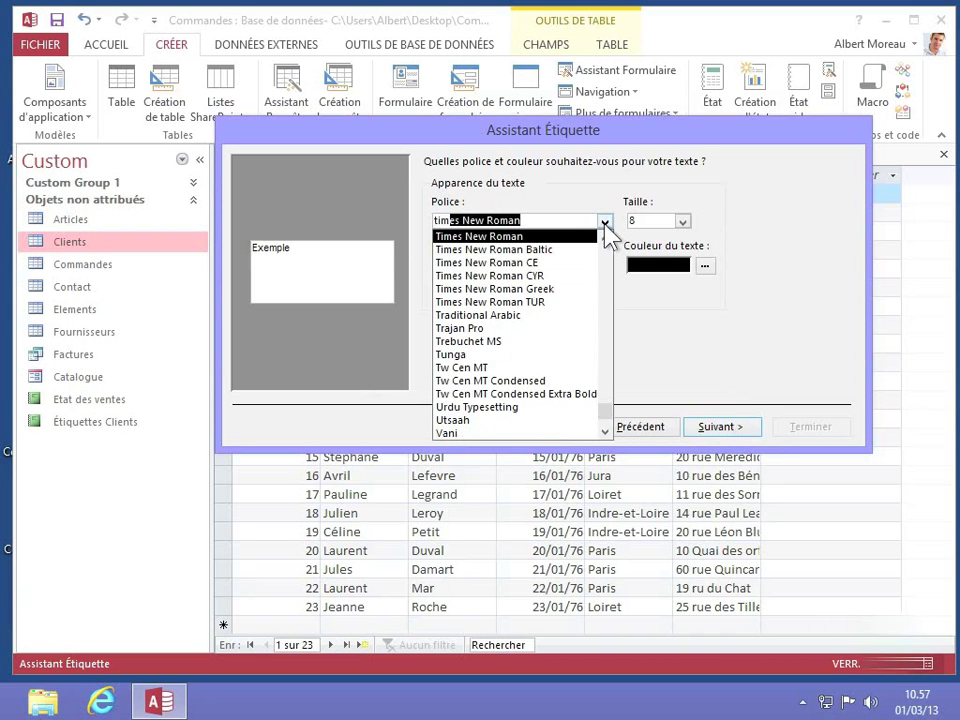
{"action": "key", "text": "Return"}
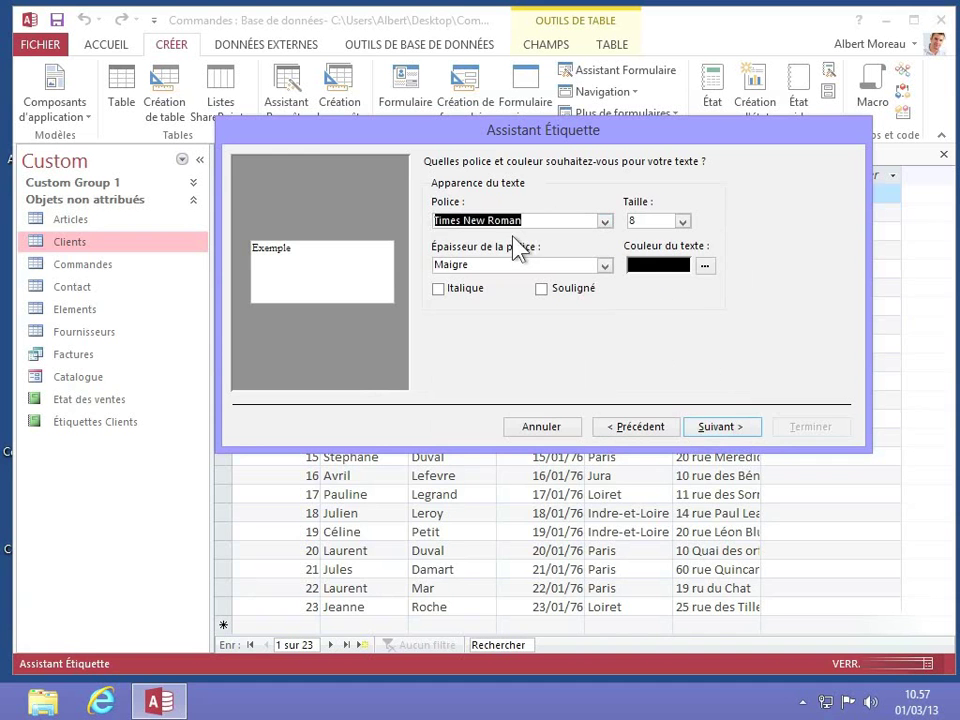
{"action": "left_click", "coordinate": [682, 222]}
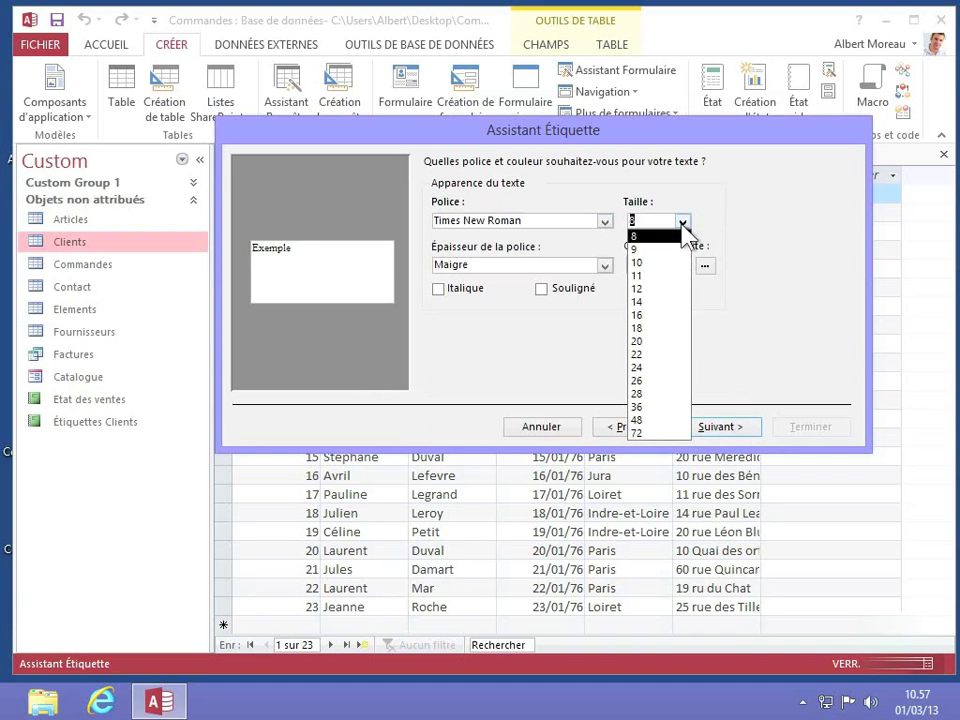
{"action": "left_click", "coordinate": [647, 289]}
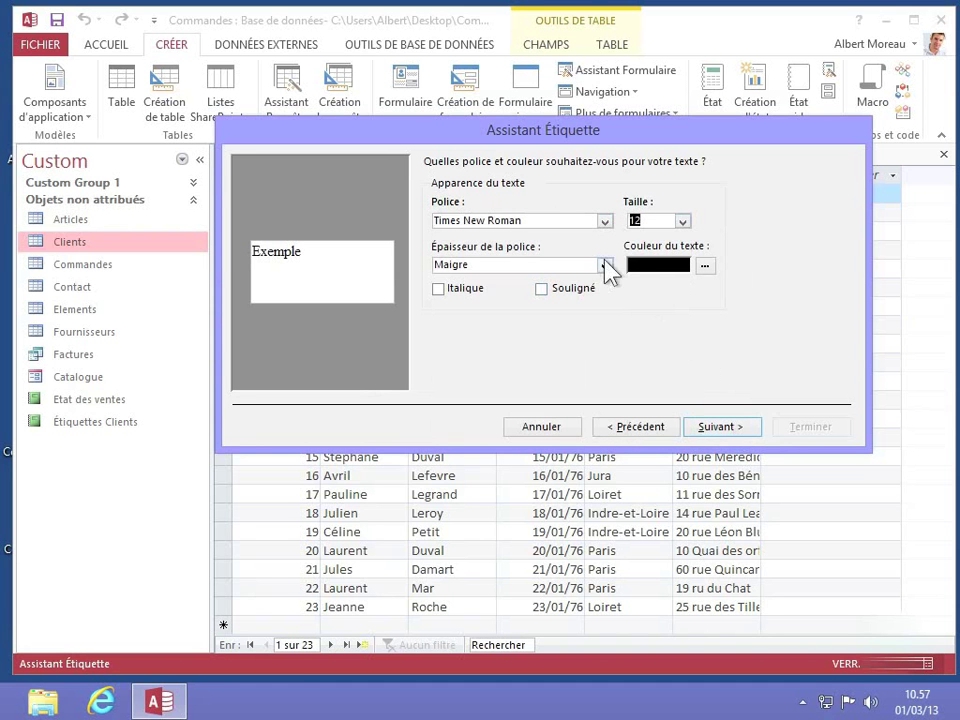
{"action": "left_click", "coordinate": [604, 266]}
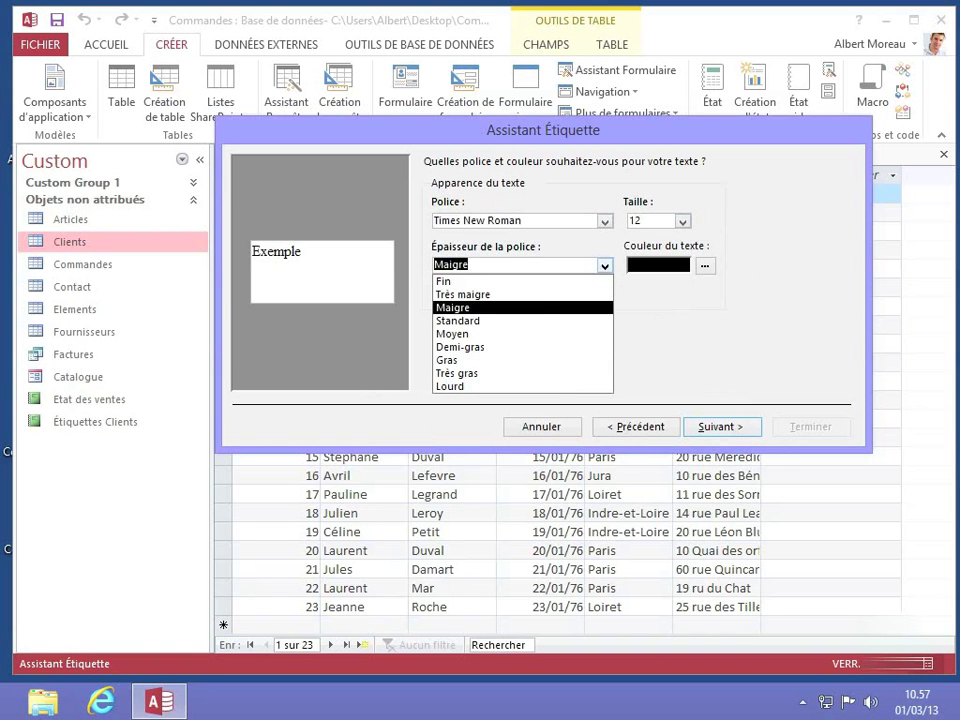
{"action": "left_click", "coordinate": [468, 321]}
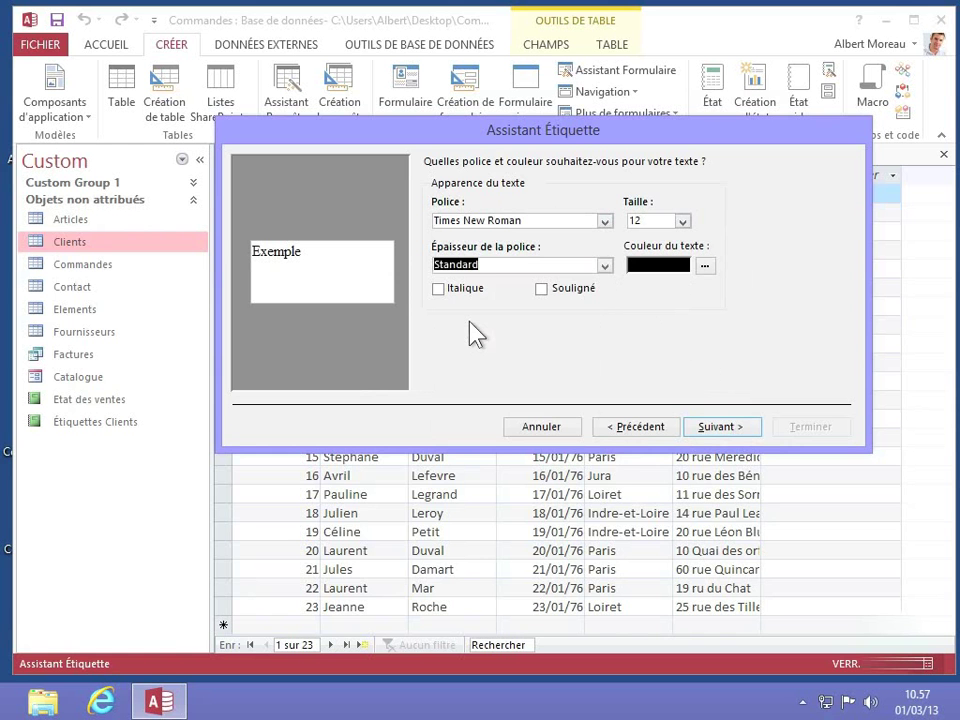
Set the label text to a custom dark blue with hue 149, saturation 162 and luminosity 60.
{"action": "left_click", "coordinate": [703, 266]}
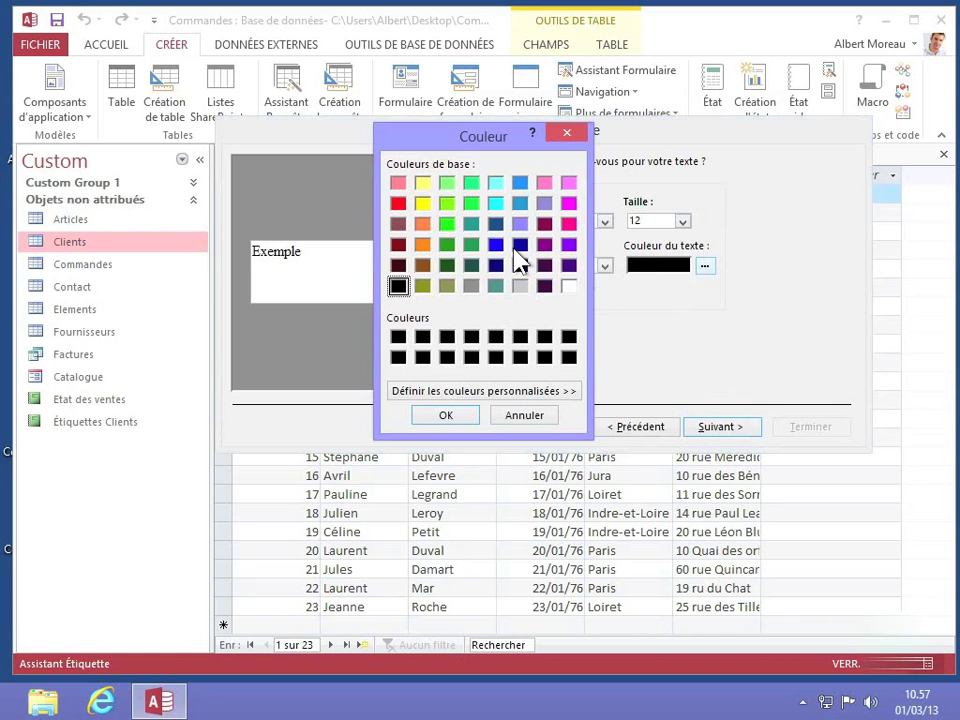
{"action": "left_click", "coordinate": [466, 396]}
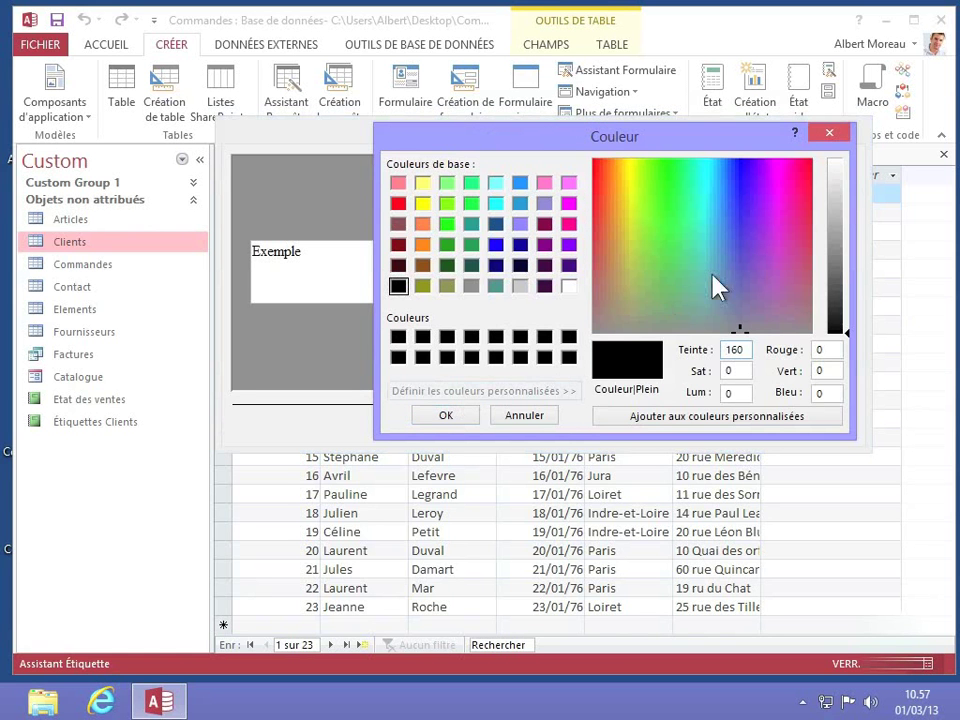
{"action": "left_click", "coordinate": [731, 198]}
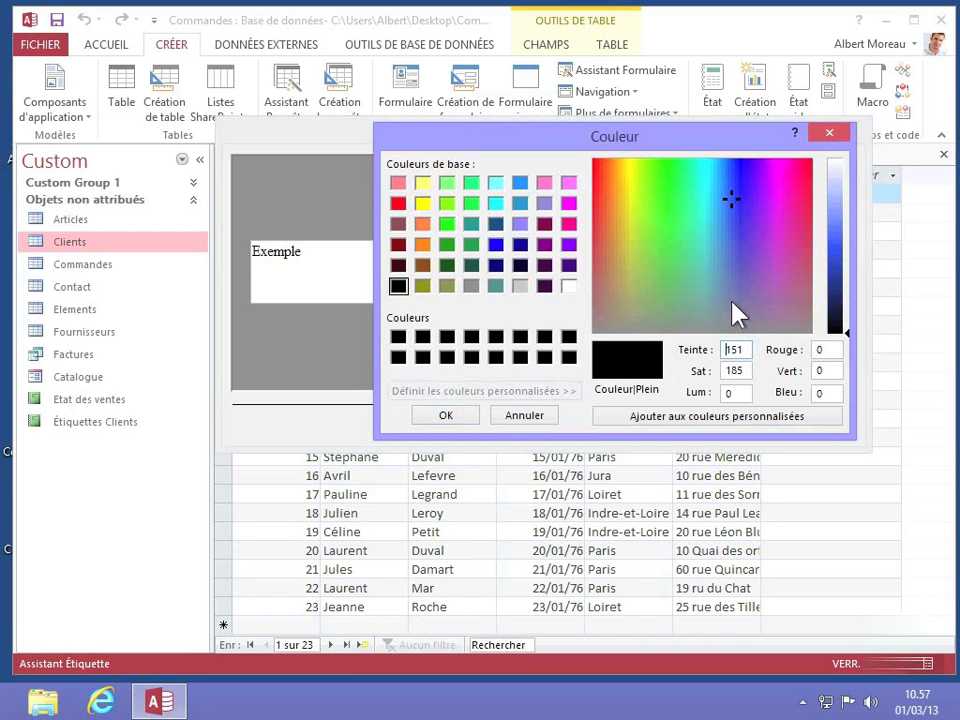
{"action": "left_click", "coordinate": [729, 215]}
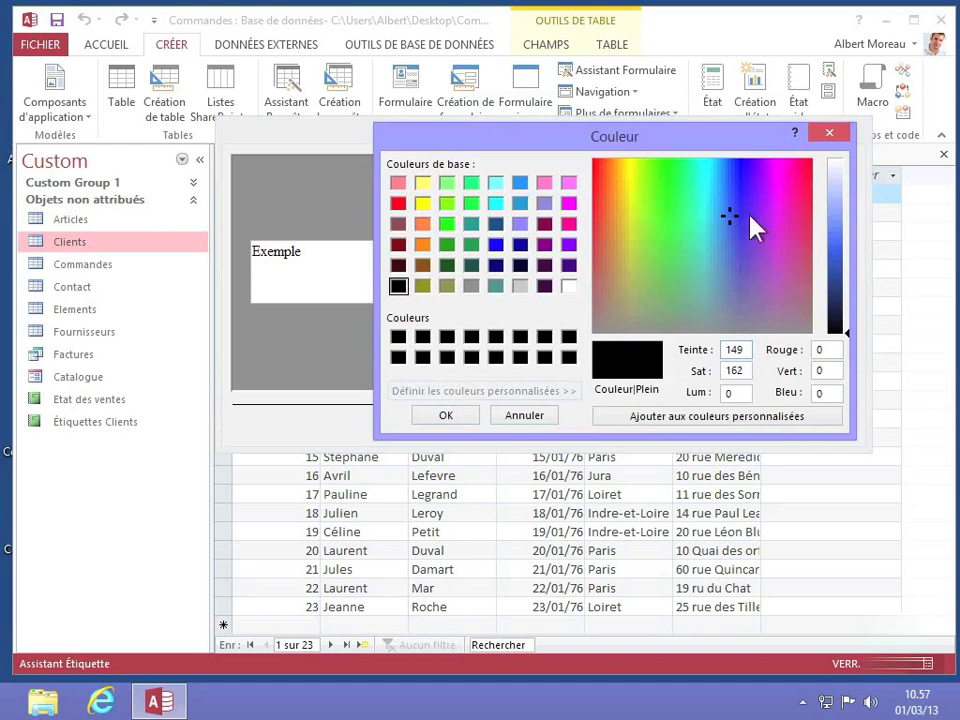
{"action": "left_click", "coordinate": [840, 212]}
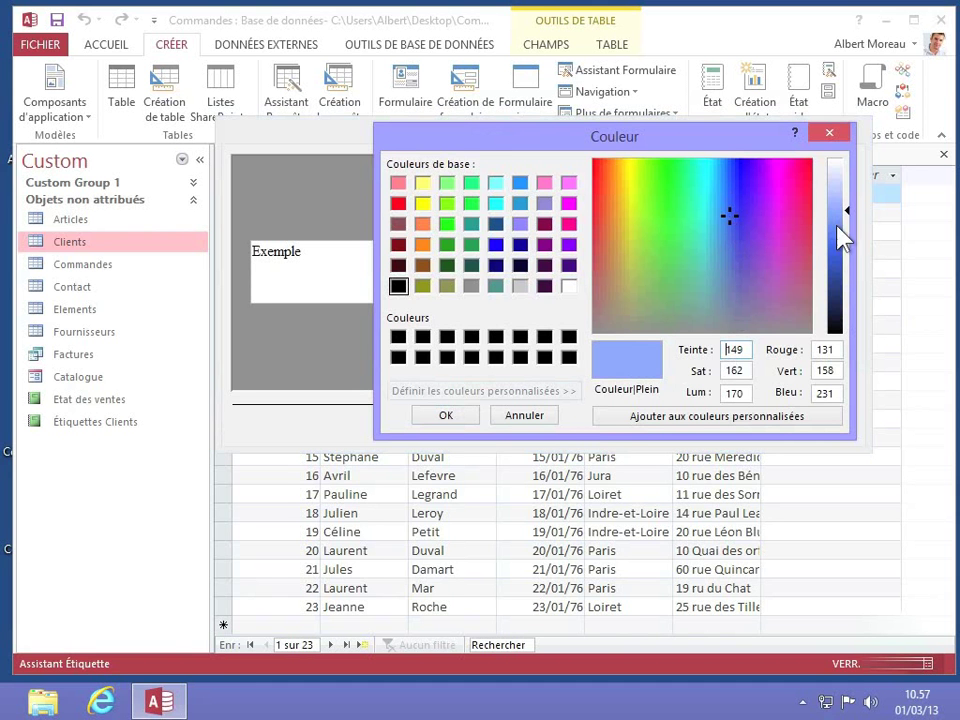
{"action": "left_click", "coordinate": [838, 290]}
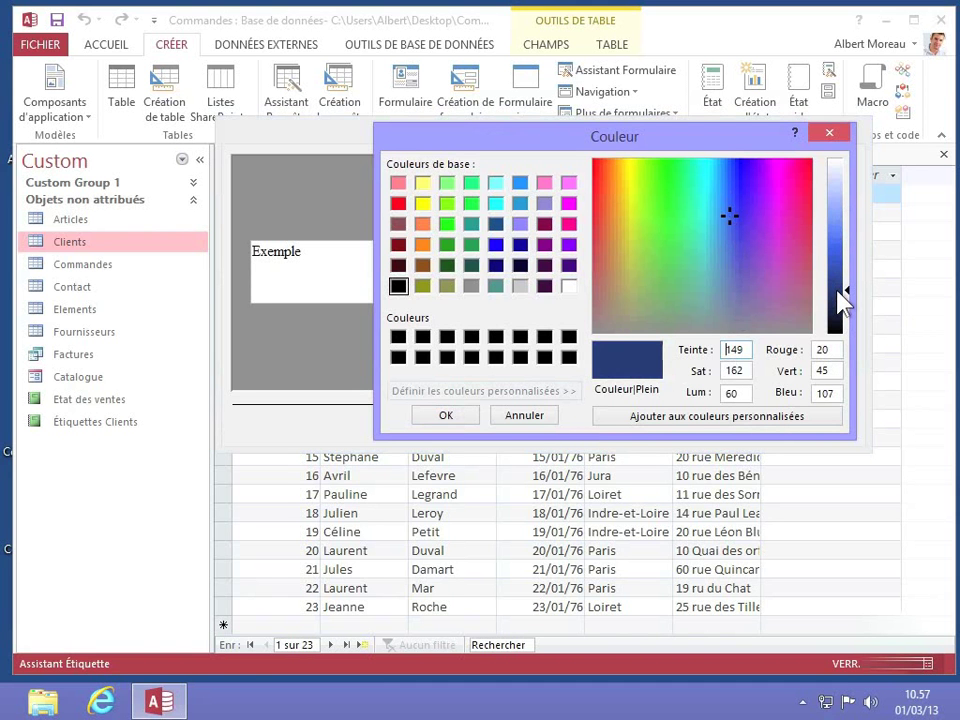
{"action": "left_click", "coordinate": [440, 418]}
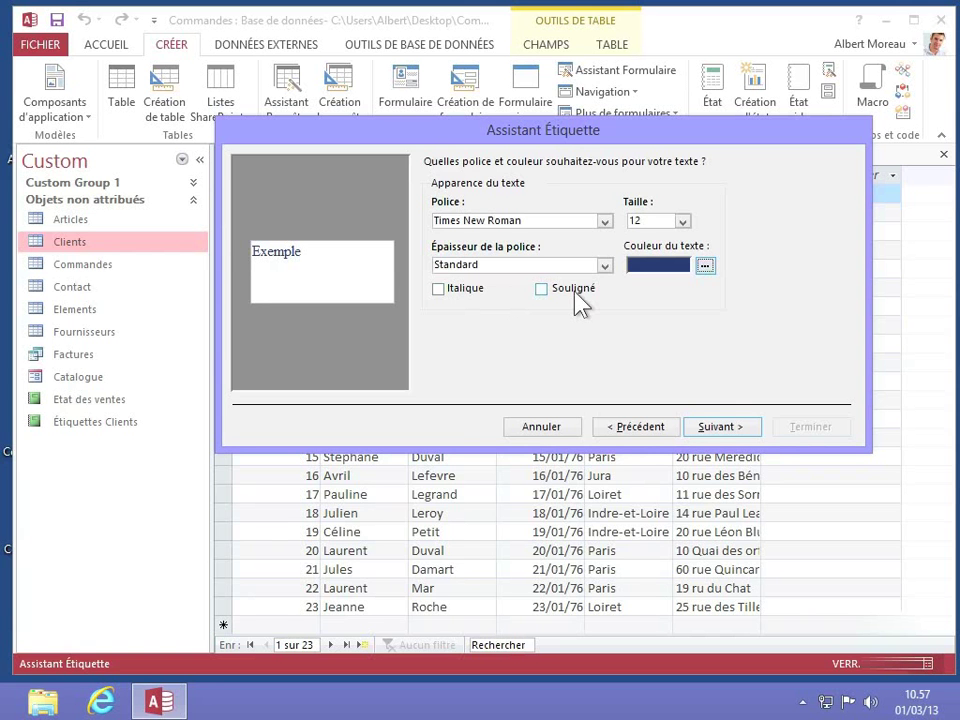
Put the Prénom and Nom fields, separated by a space, on the first line of the prototype label.
{"action": "left_click", "coordinate": [716, 427]}
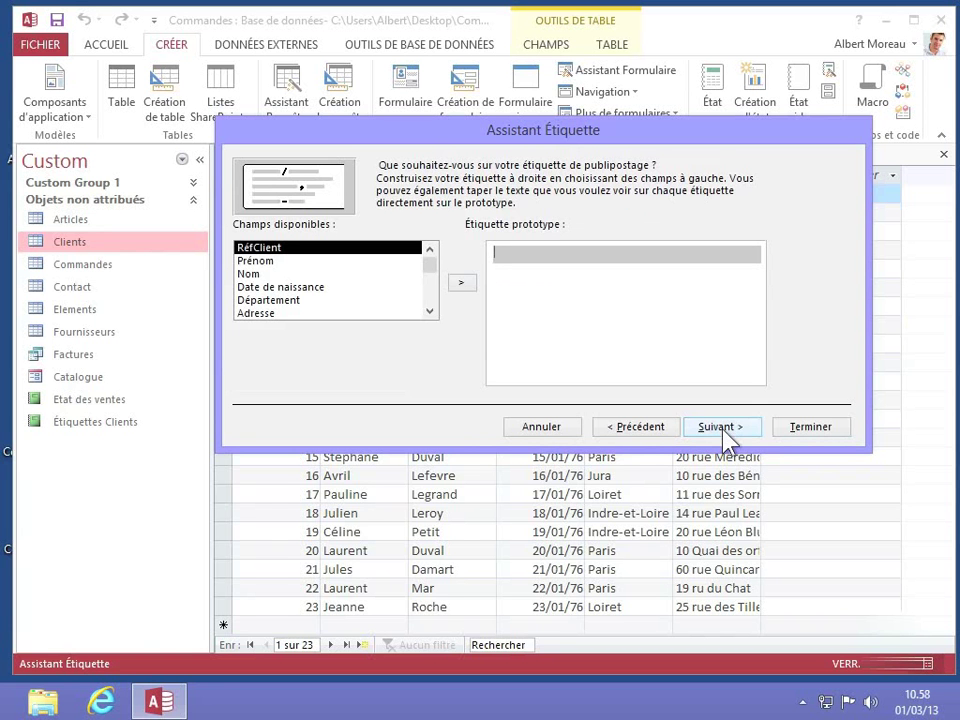
{"action": "left_click", "coordinate": [377, 260]}
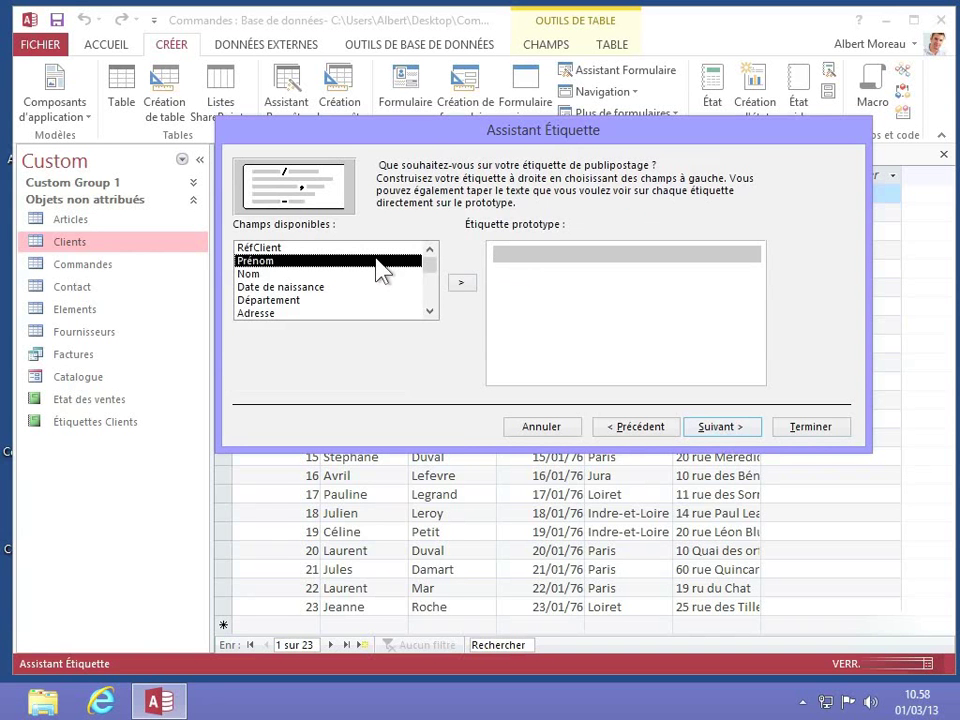
{"action": "left_click", "coordinate": [460, 283]}
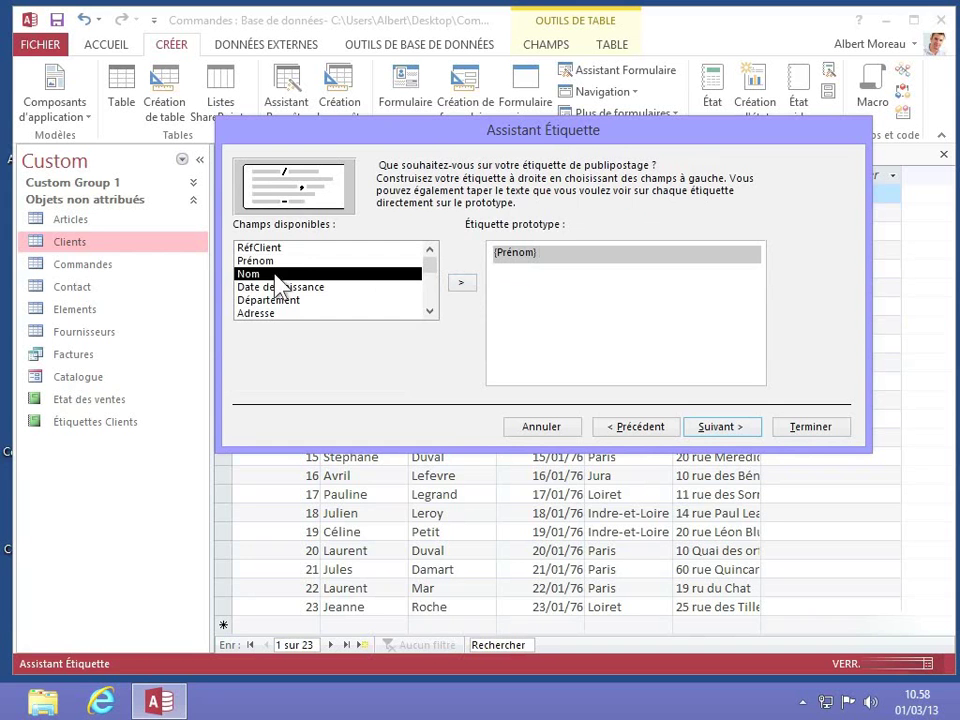
{"action": "left_click", "coordinate": [460, 285]}
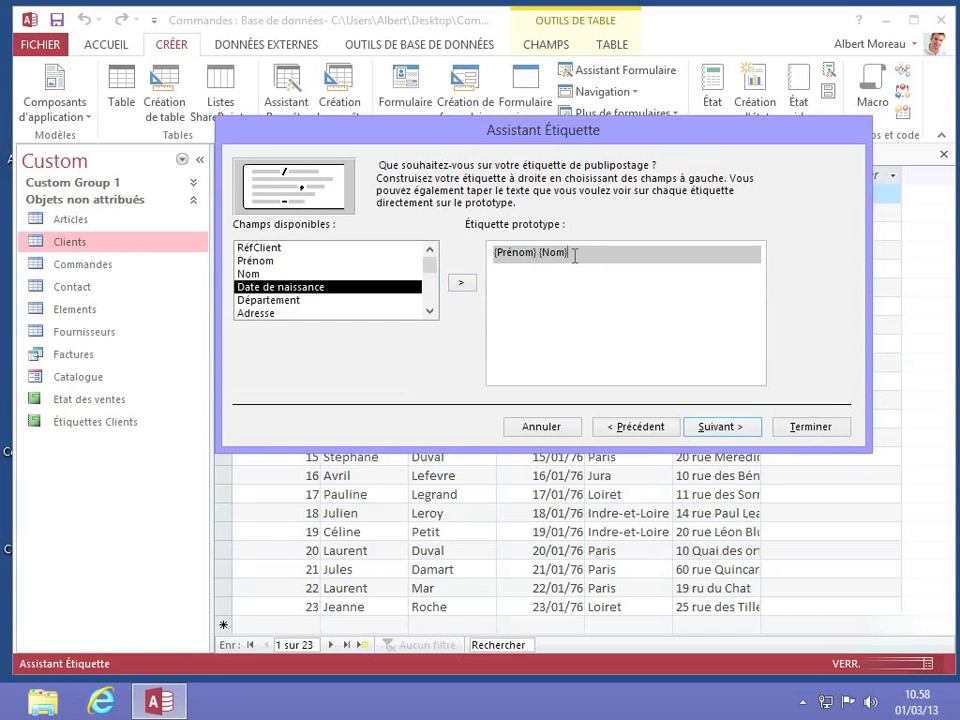
{"action": "key", "text": "Return"}
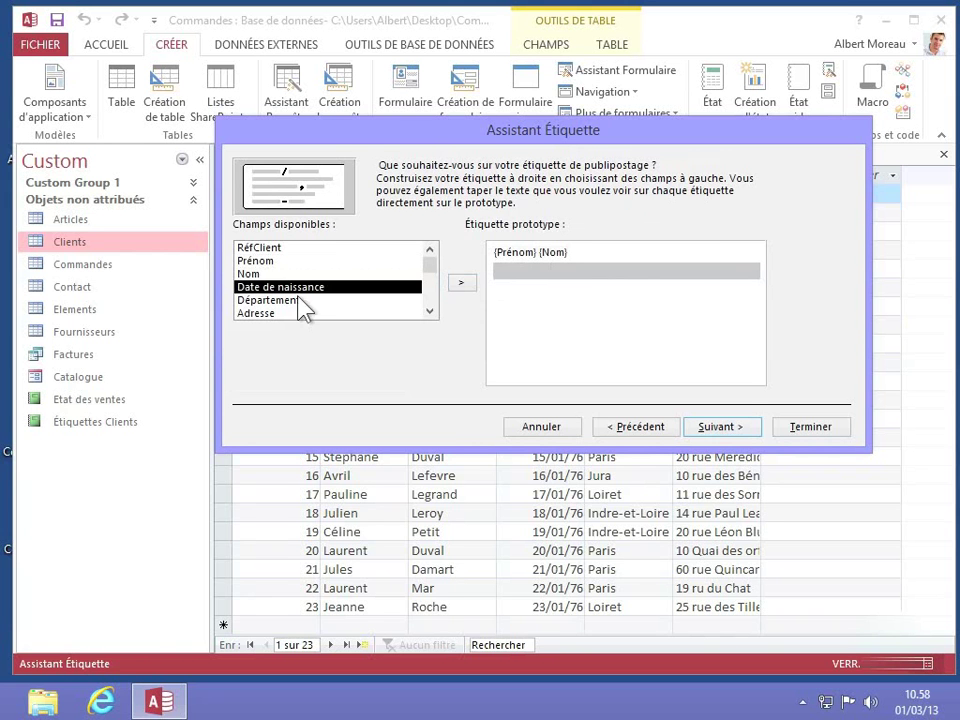
Add the Adresse field on the second line of the prototype label and Département on the third.
{"action": "left_click", "coordinate": [257, 313]}
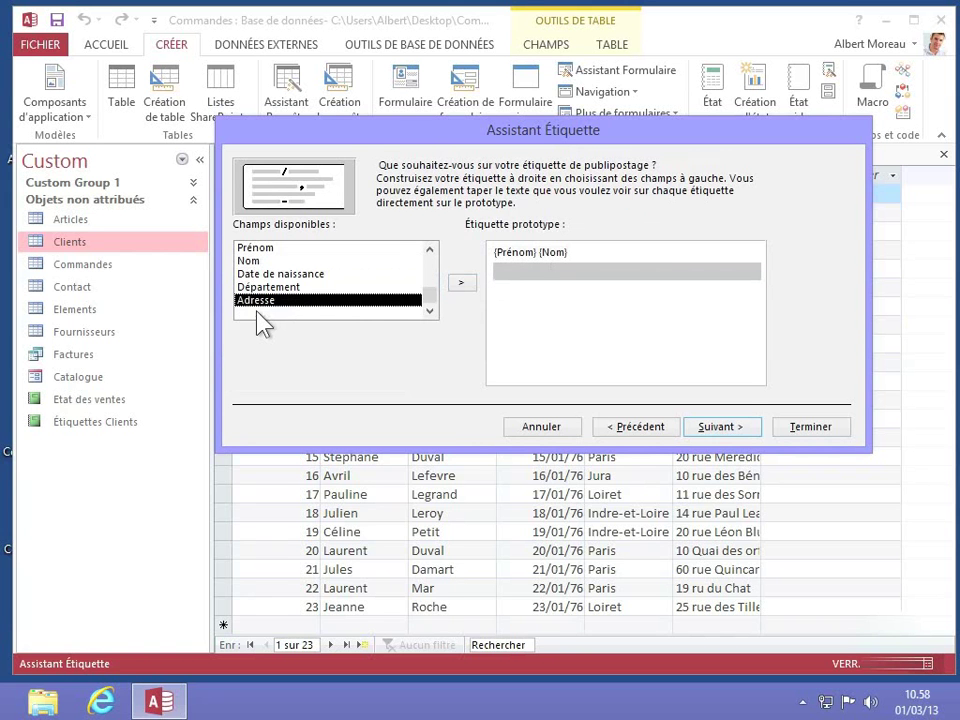
{"action": "left_click", "coordinate": [461, 284]}
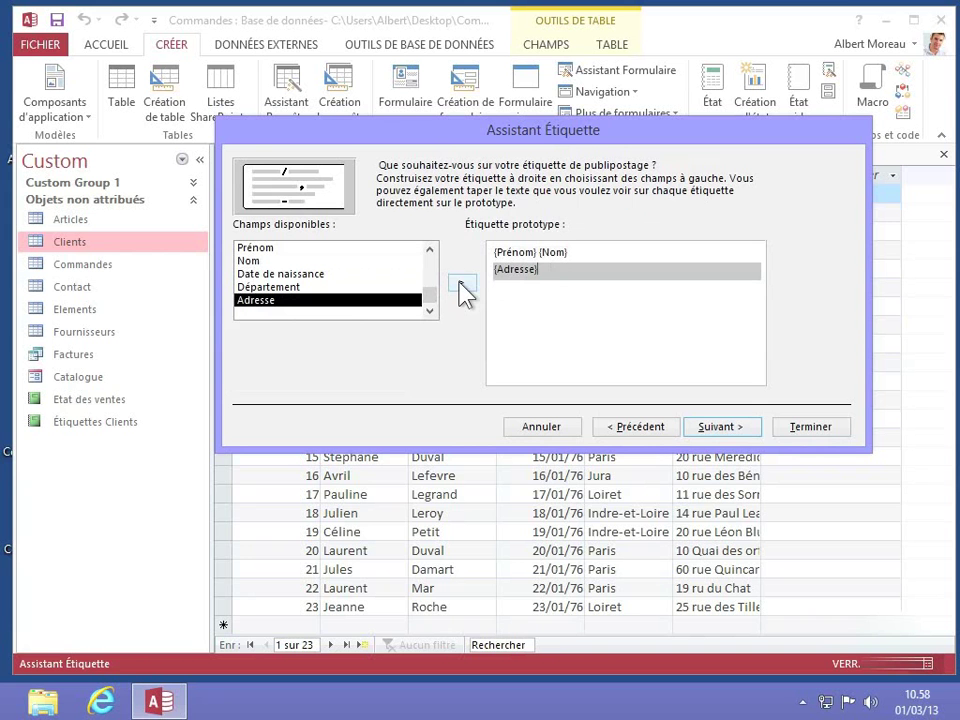
{"action": "key", "text": "Return"}
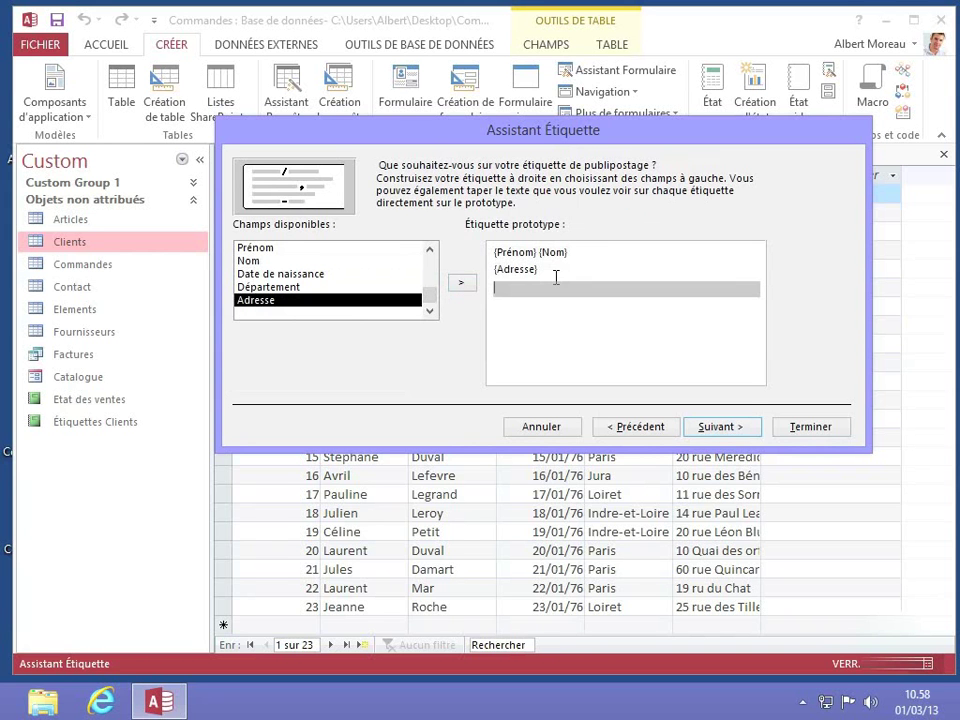
{"action": "left_click", "coordinate": [274, 288]}
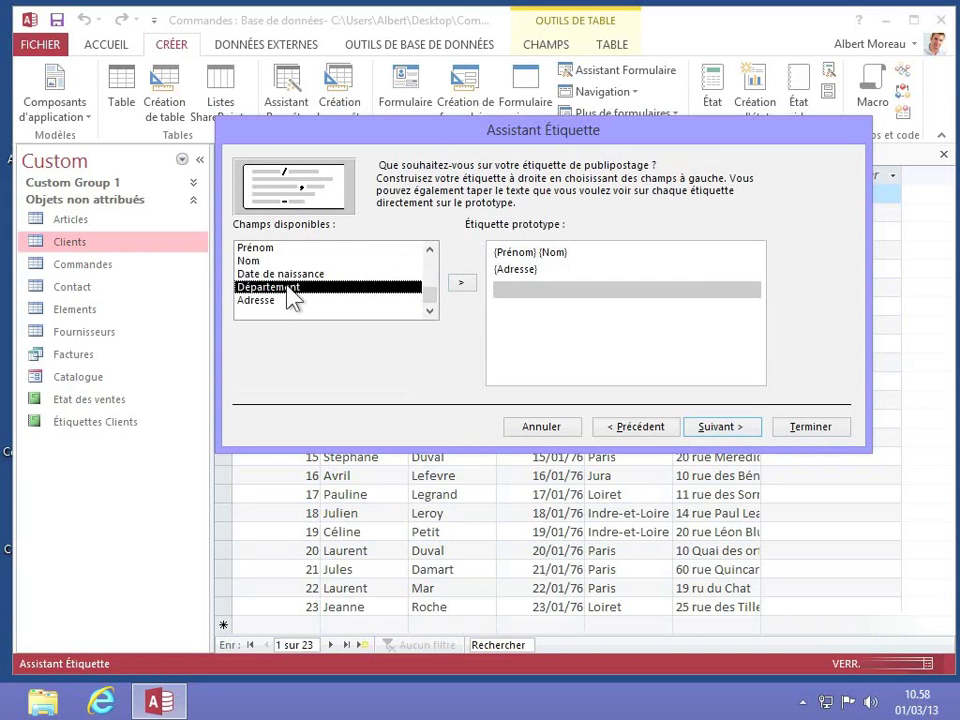
{"action": "left_click", "coordinate": [462, 284]}
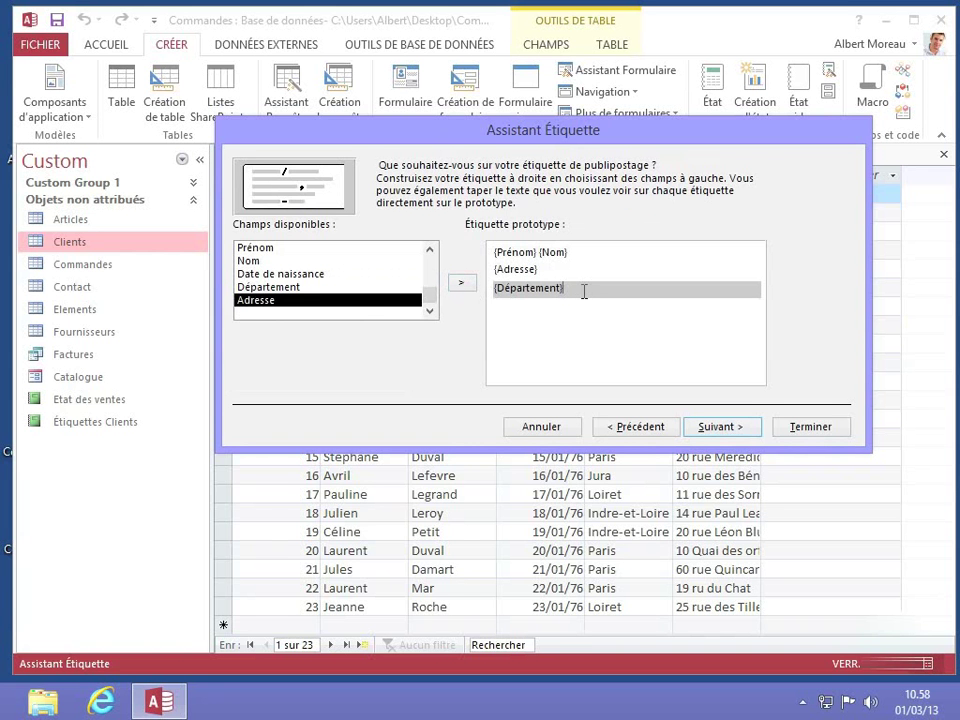
Continue to the wizard's sorting options and sort the labels by Département.
{"action": "left_click", "coordinate": [722, 441]}
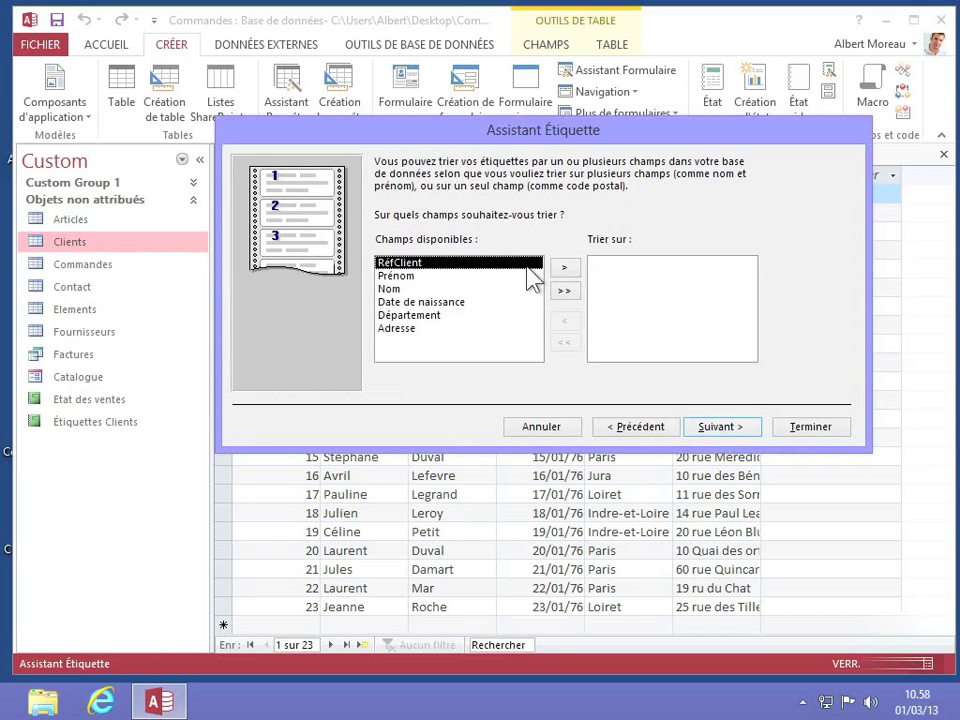
{"action": "left_click", "coordinate": [397, 317]}
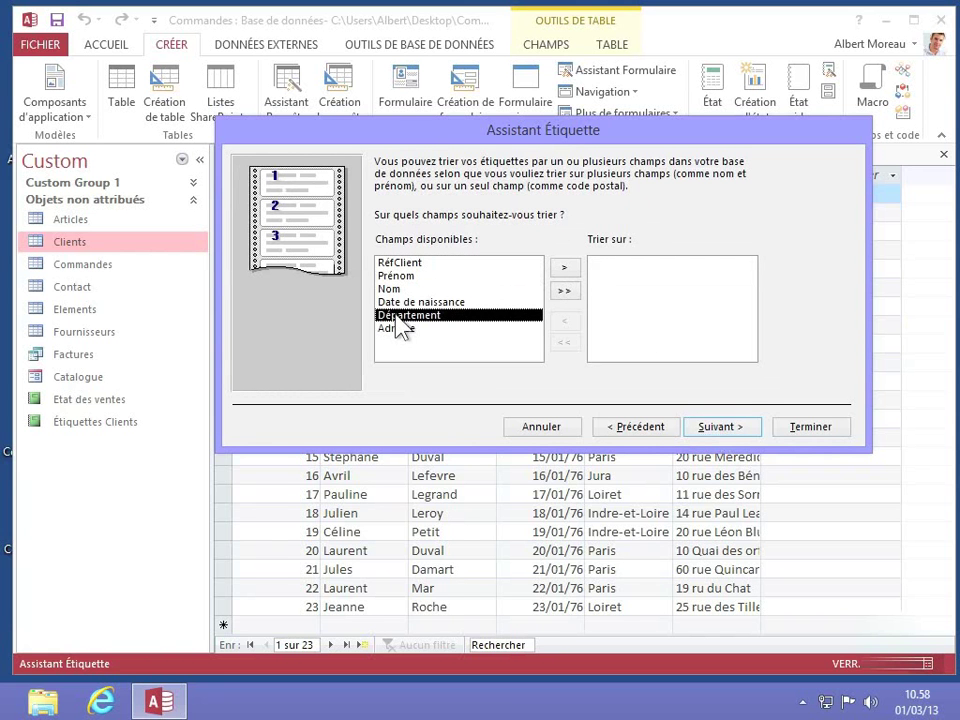
{"action": "left_click", "coordinate": [565, 270]}
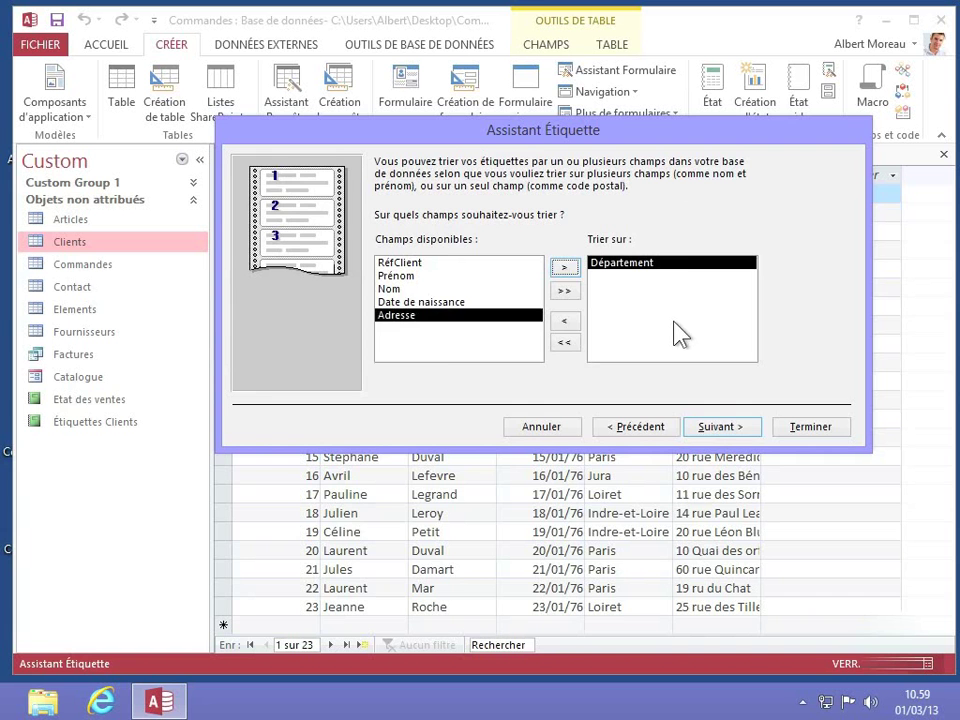
Name the report "étiquettes publipostage" and finish the wizard, displaying the labels as they will be printed.
{"action": "left_click", "coordinate": [720, 427]}
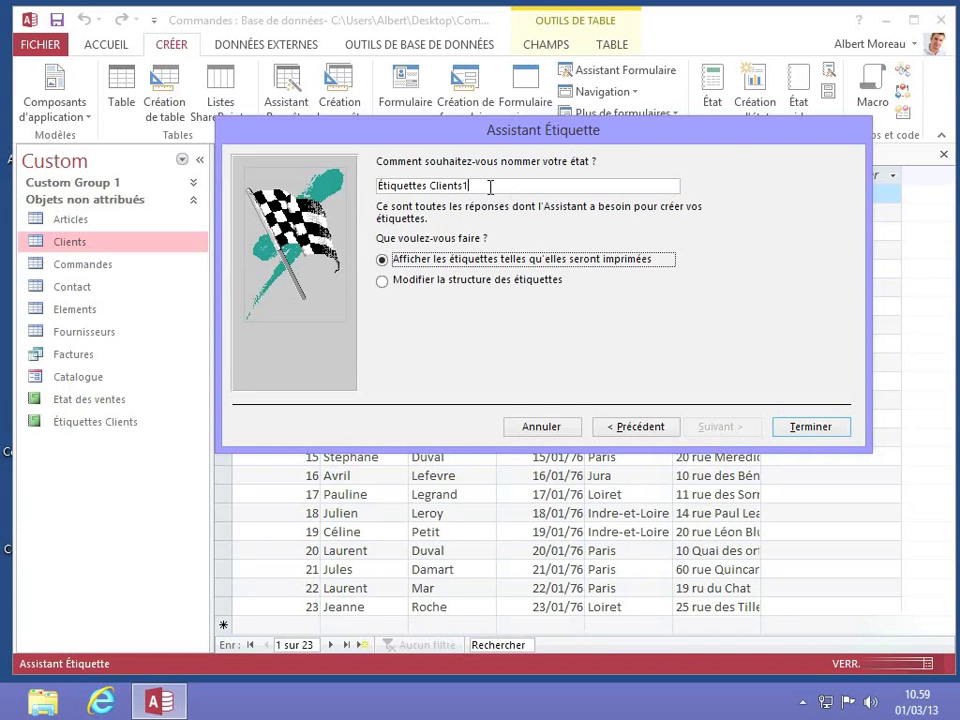
{"action": "left_click_drag", "start_coordinate": [493, 186], "coordinate": [368, 186]}
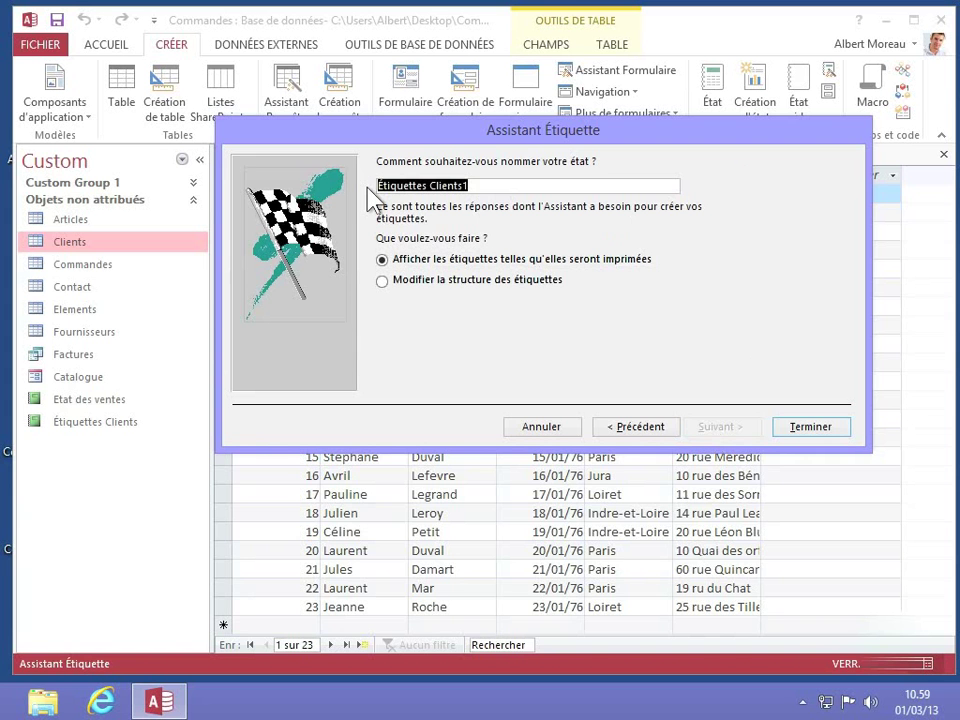
{"action": "type", "text": "étiq"}
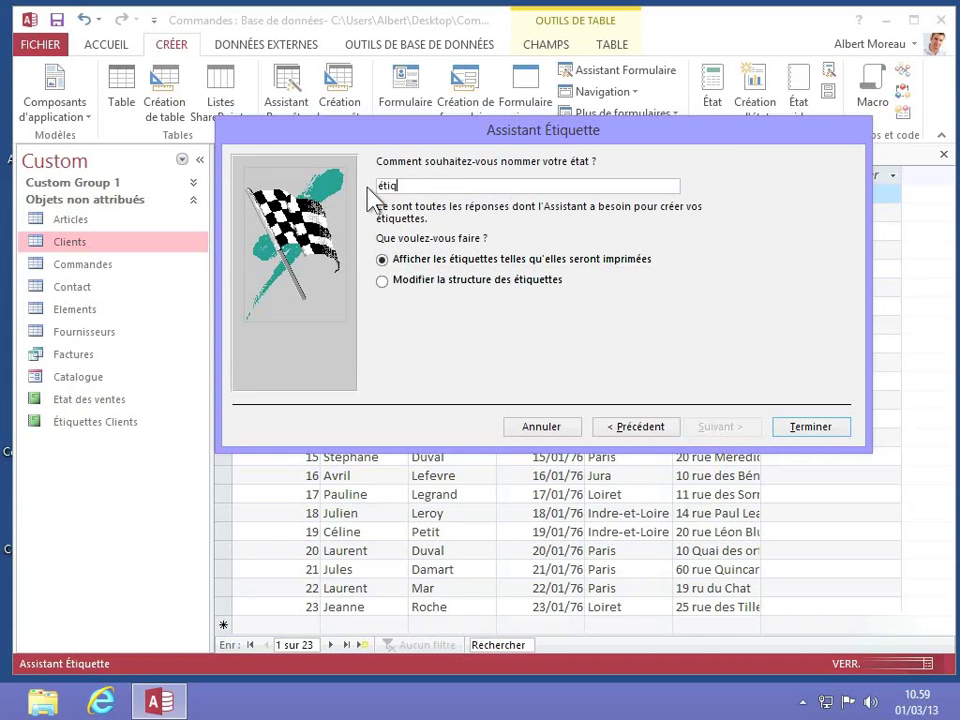
{"action": "type", "text": "uettes publipostage"}
{"action": "left_click", "coordinate": [632, 262]}
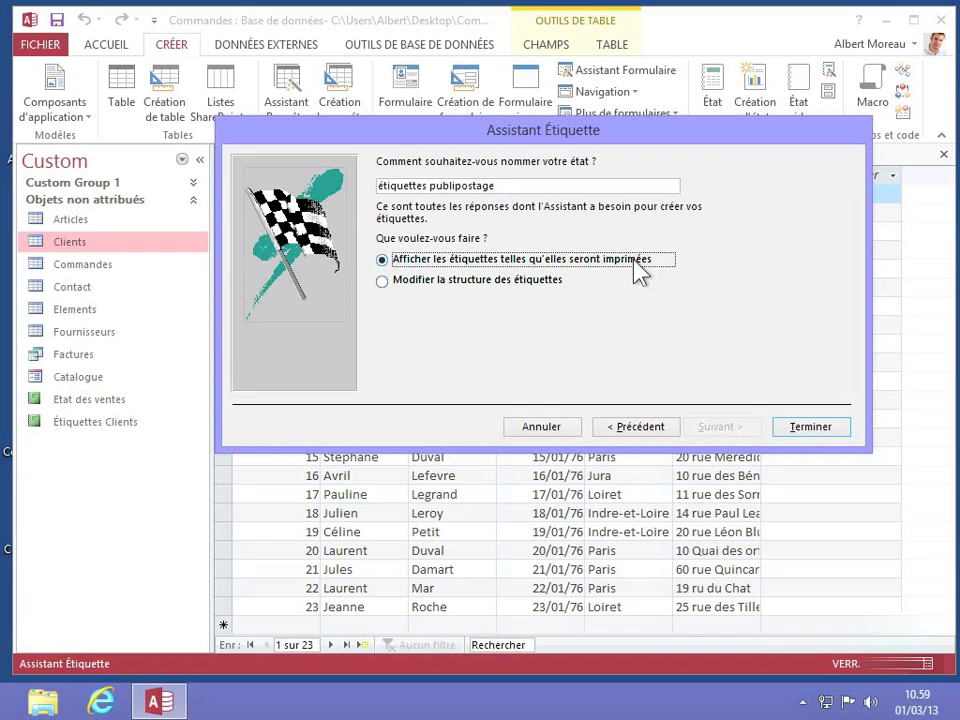
{"action": "left_click", "coordinate": [810, 426]}
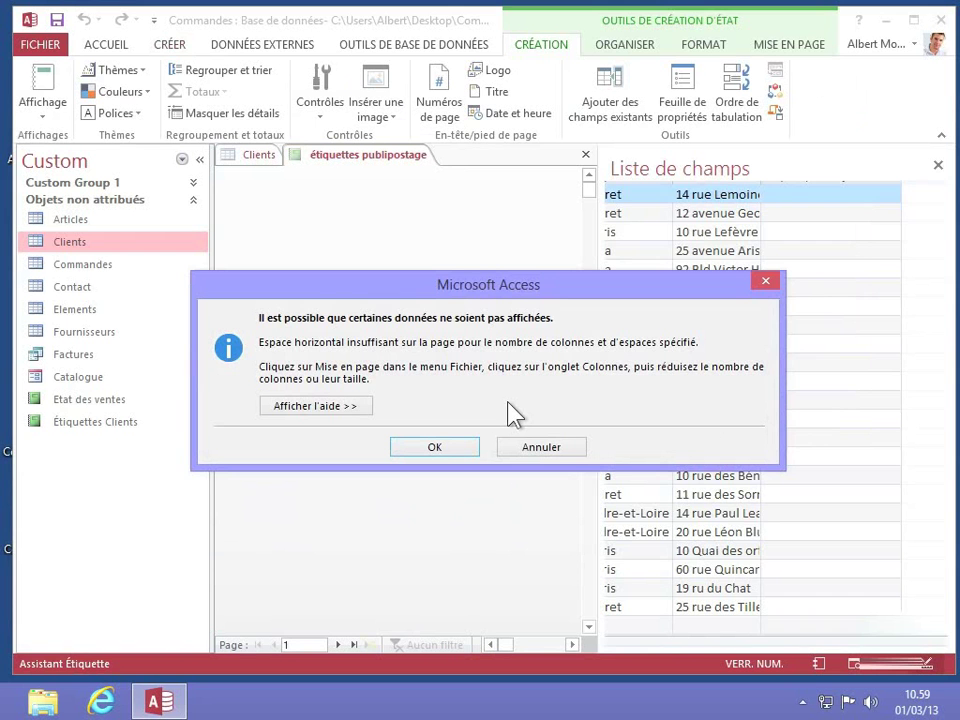
{"action": "left_click", "coordinate": [440, 446]}
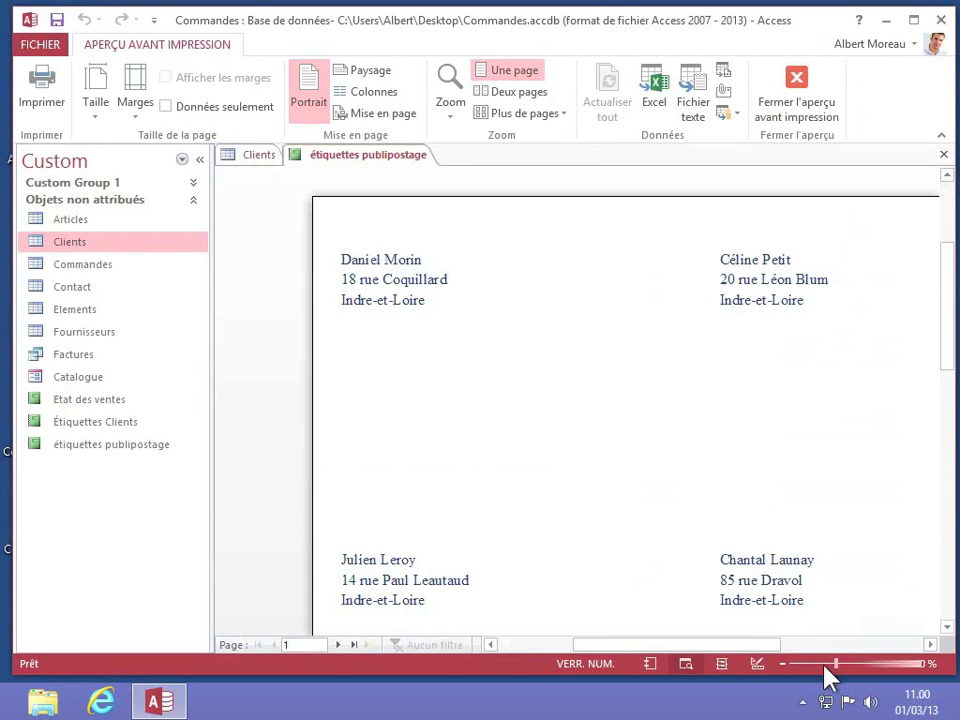
Examine the label page in print preview along with its paper size and margin options, and close the preview.
{"action": "left_click", "coordinate": [826, 664]}
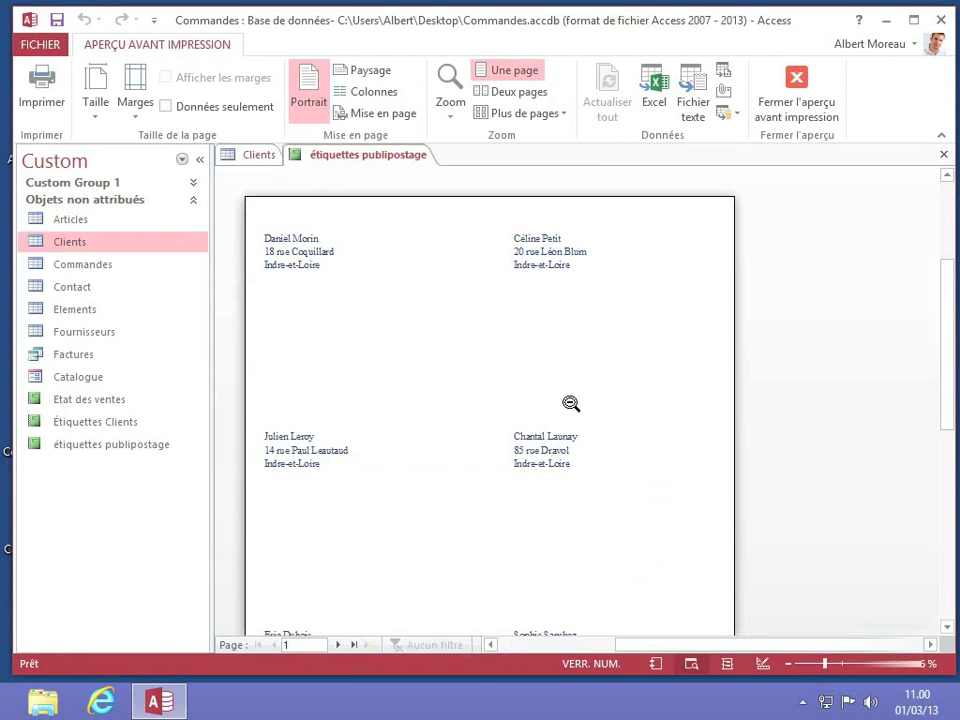
{"action": "left_click", "coordinate": [108, 110]}
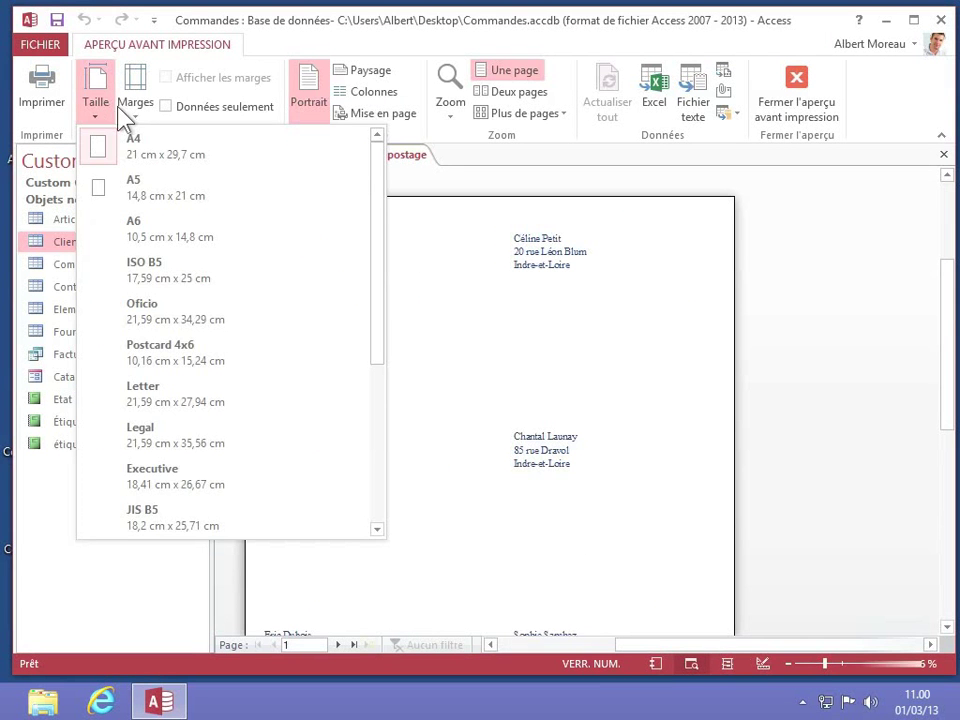
{"action": "left_click", "coordinate": [135, 108]}
{"action": "left_click", "coordinate": [136, 110]}
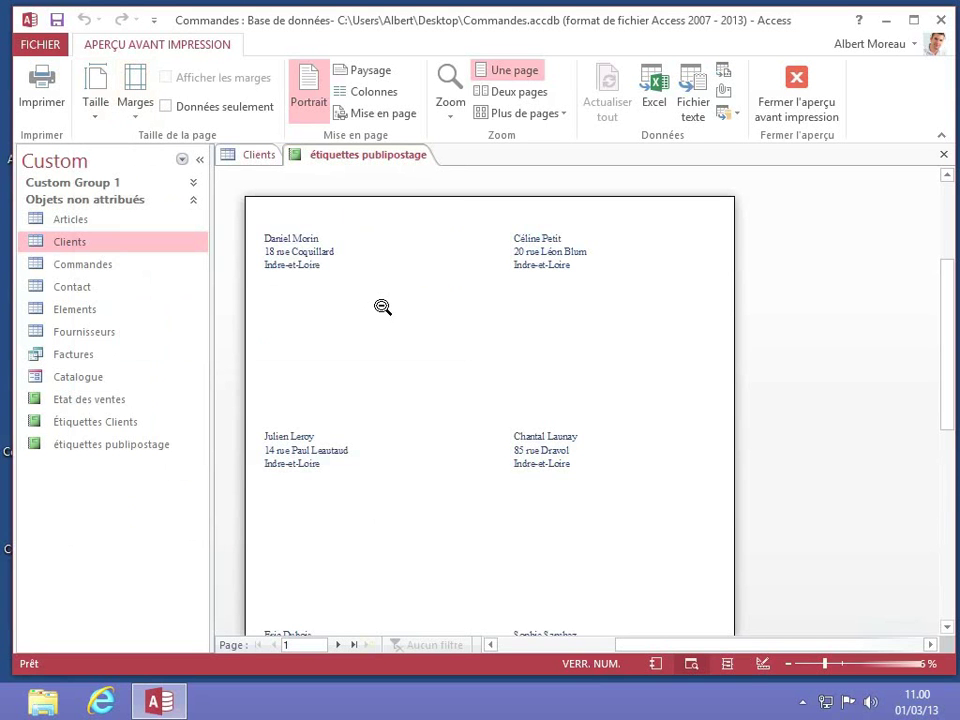
{"action": "left_click", "coordinate": [797, 107]}
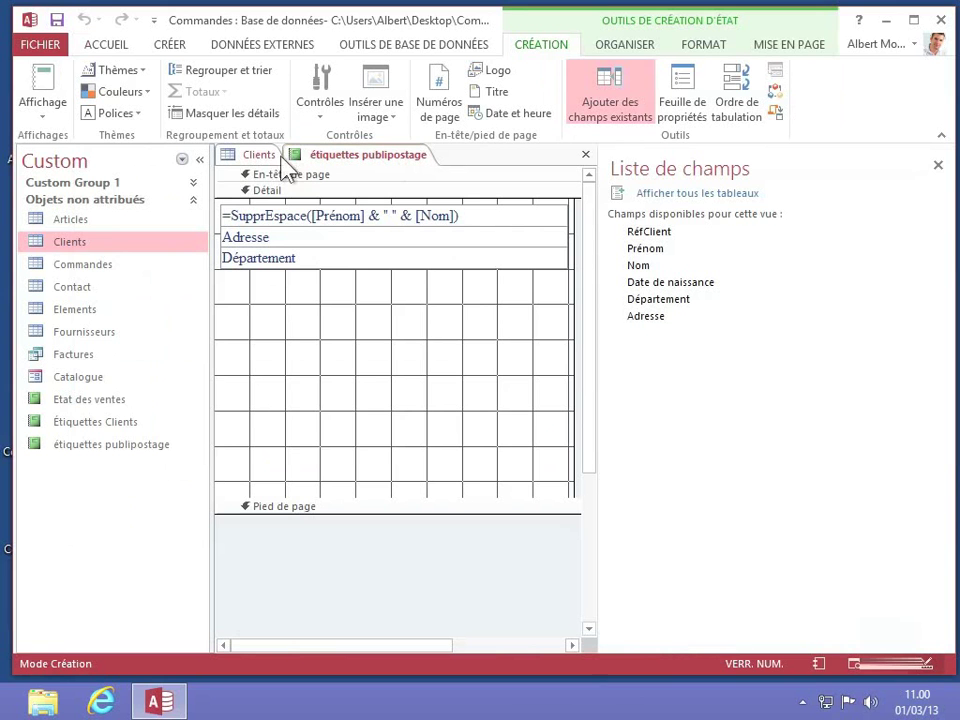
Display the étiquettes publipostage report in Report View and look through the labels.
{"action": "right_click", "coordinate": [362, 166]}
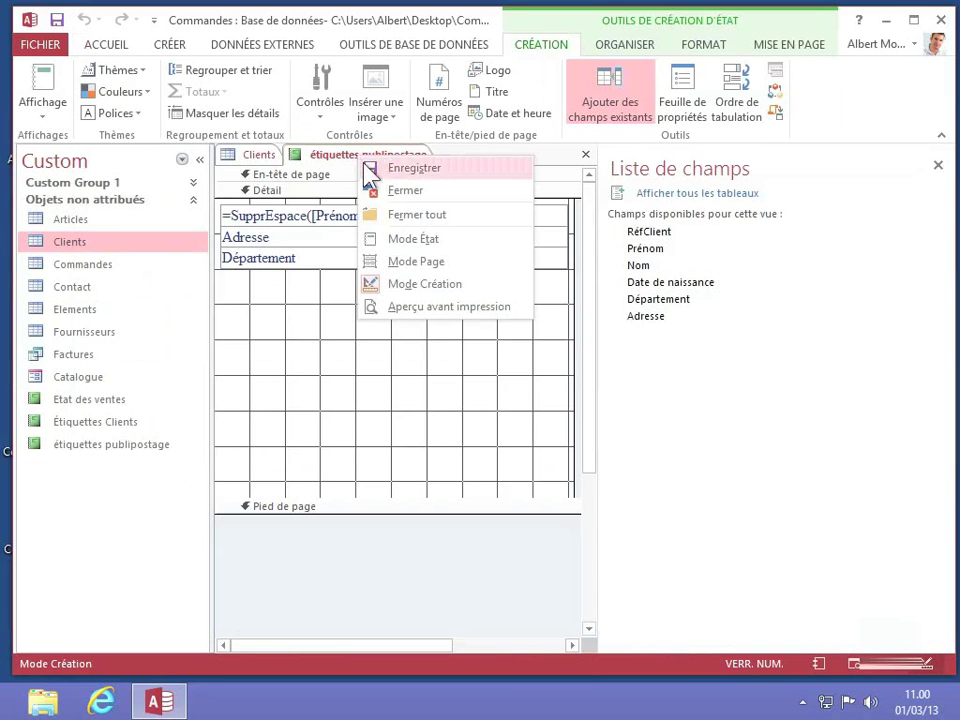
{"action": "left_click", "coordinate": [406, 240]}
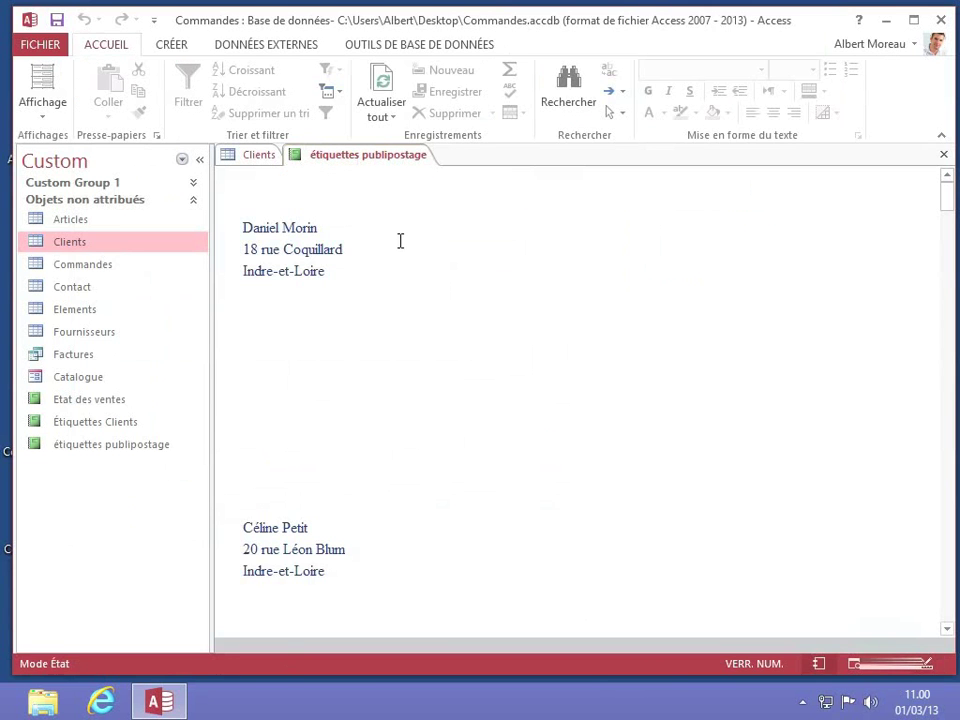
{"action": "scroll", "coordinate": [343, 337], "scroll_direction": "down", "scroll_amount": 2}
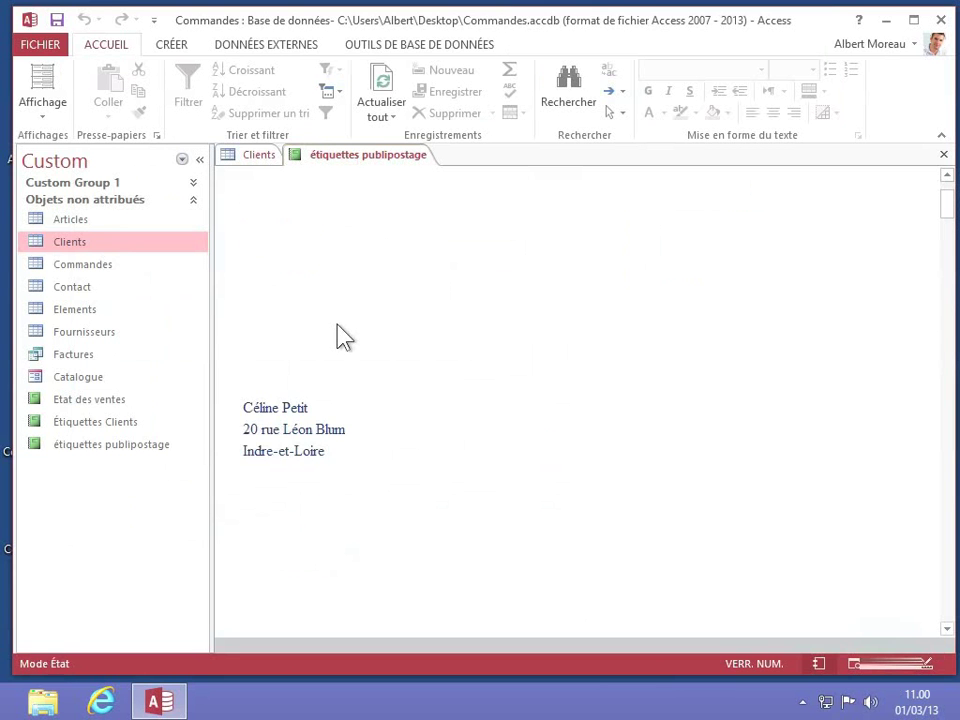
{"action": "scroll", "coordinate": [343, 337], "scroll_direction": "up", "scroll_amount": 2}
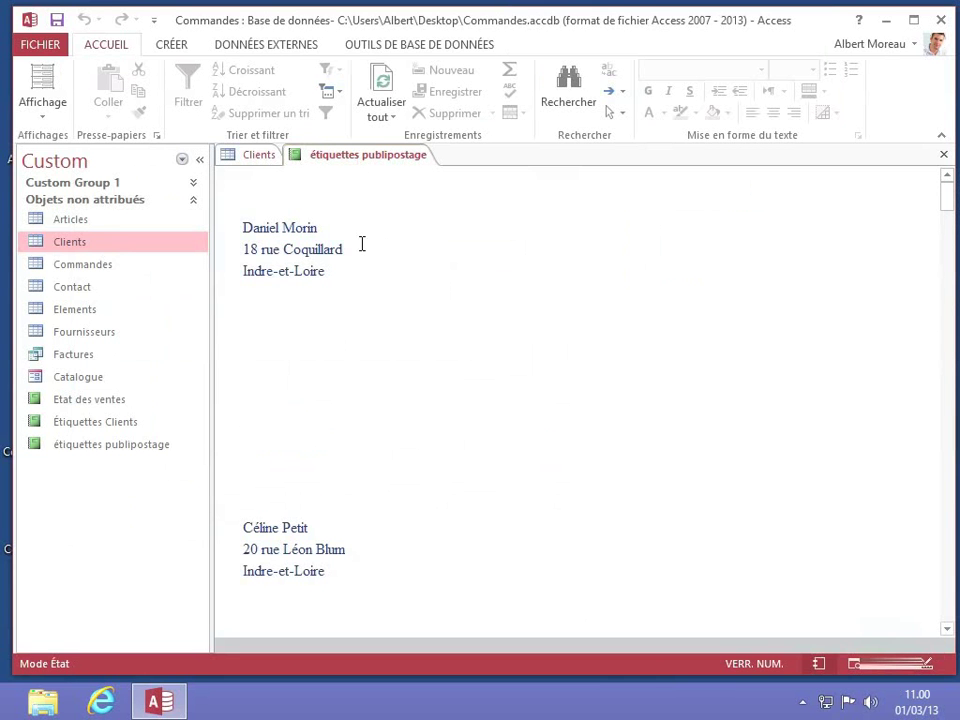
Switch the étiquettes publipostage report to Layout View and review how the labels are arranged.
{"action": "right_click", "coordinate": [351, 158]}
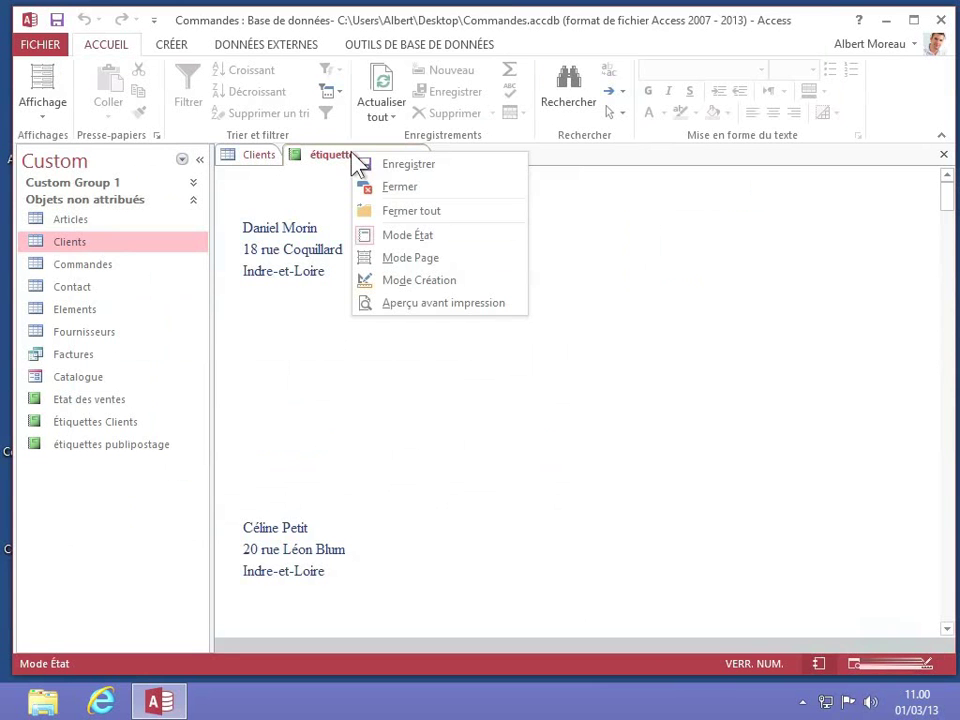
{"action": "left_click", "coordinate": [412, 257]}
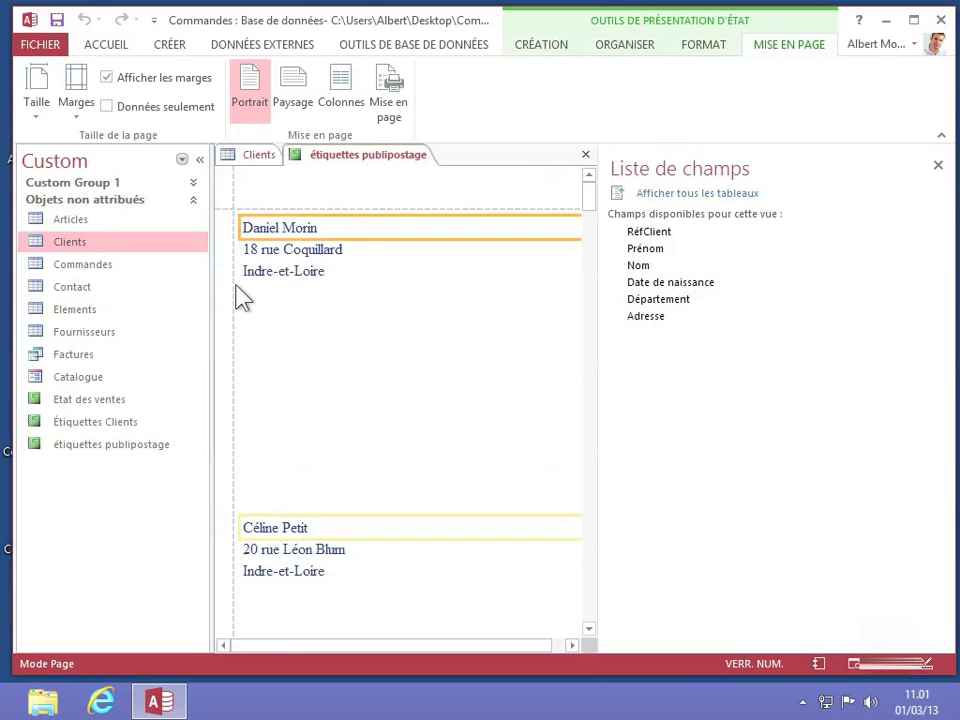
{"action": "scroll", "coordinate": [240, 298], "scroll_direction": "down", "scroll_amount": 3}
{"action": "scroll", "coordinate": [240, 298], "scroll_direction": "down", "scroll_amount": 5}
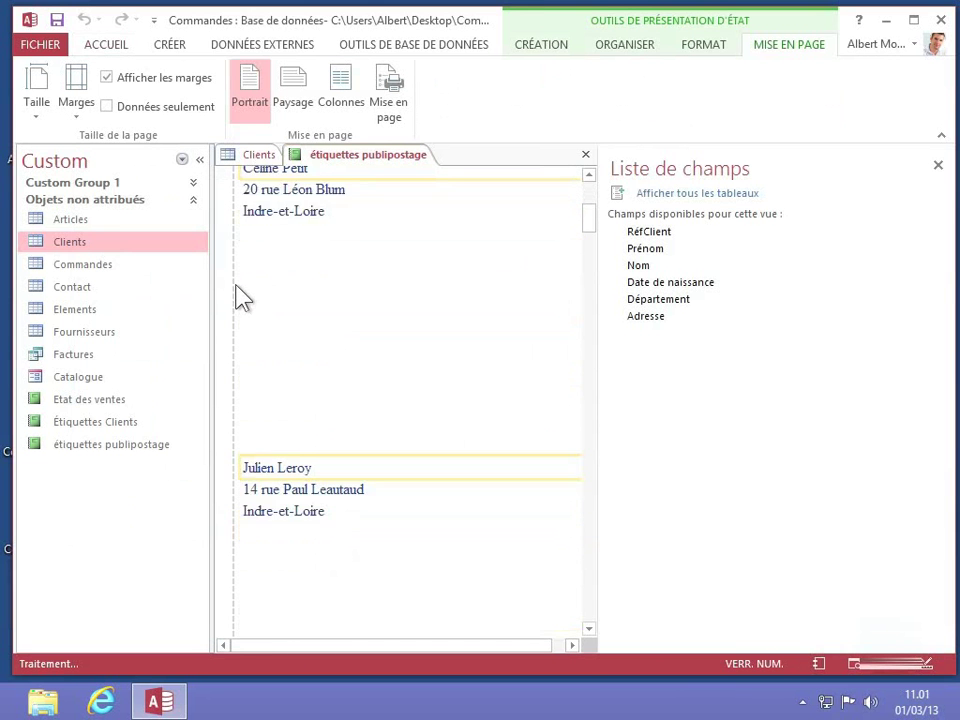
Open the étiquettes publipostage report in Print Preview despite the column-width warning, check the printed labels, and close the preview.
{"action": "right_click", "coordinate": [379, 162]}
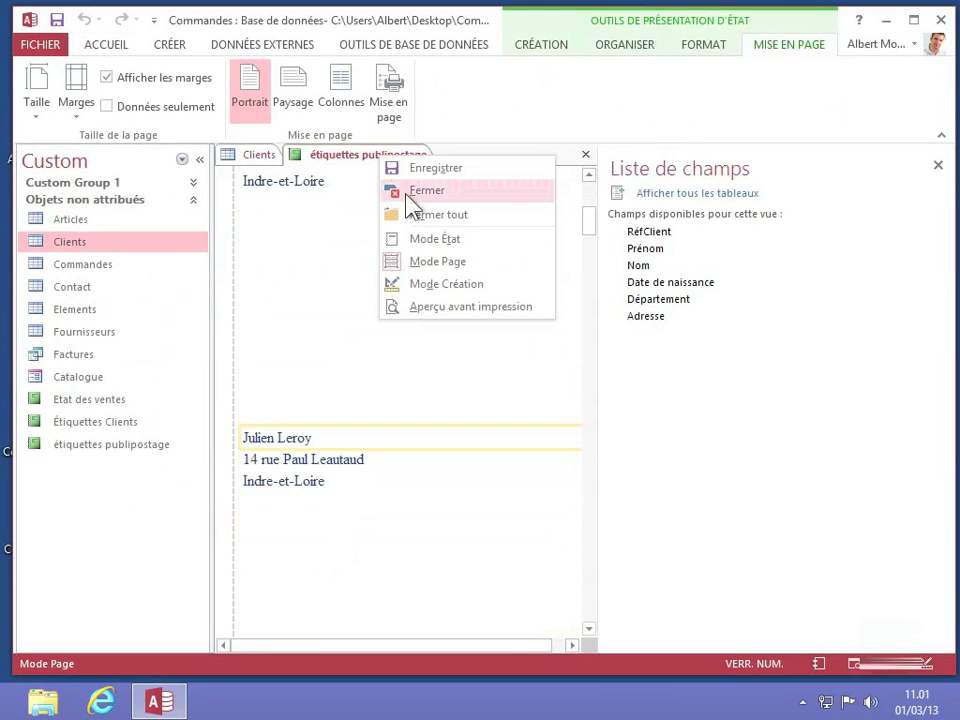
{"action": "left_click", "coordinate": [460, 308]}
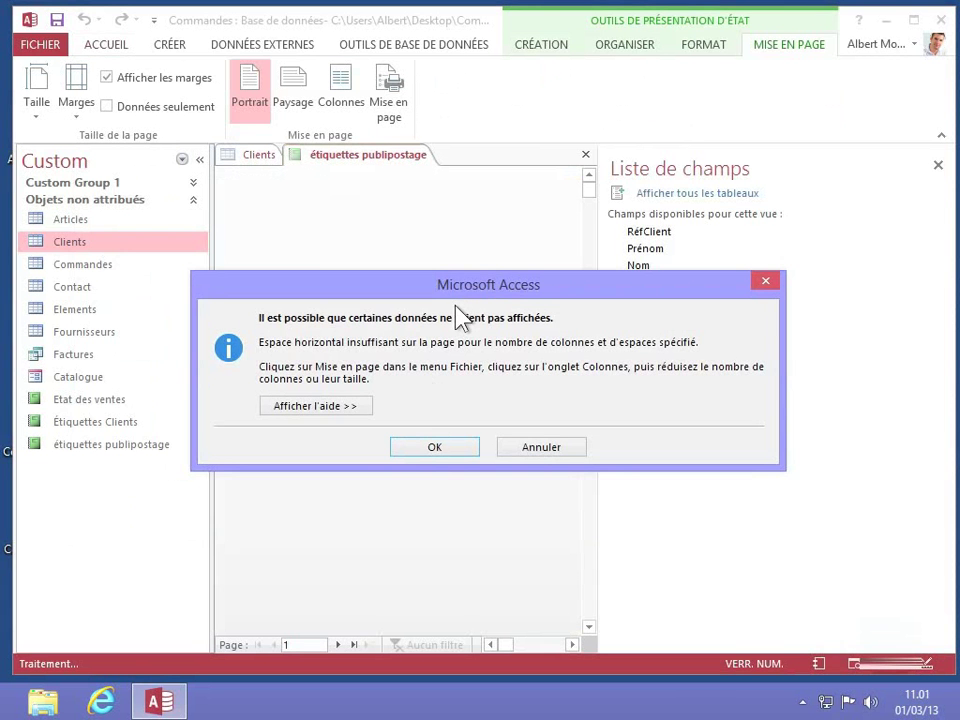
{"action": "left_click", "coordinate": [436, 448]}
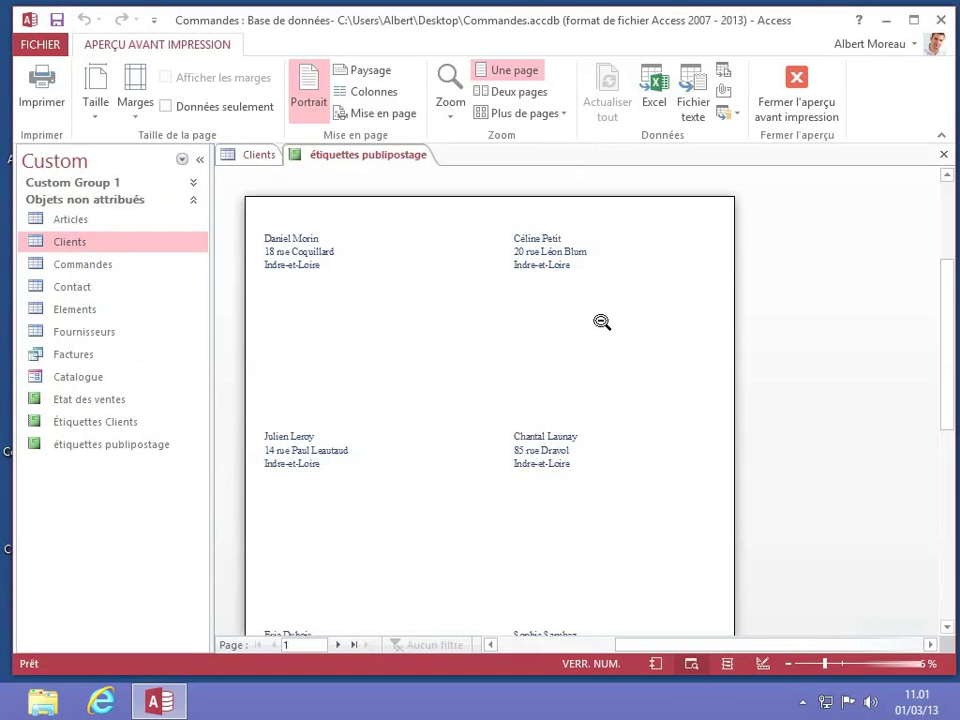
{"action": "scroll", "coordinate": [601, 321], "scroll_direction": "down", "scroll_amount": 3}
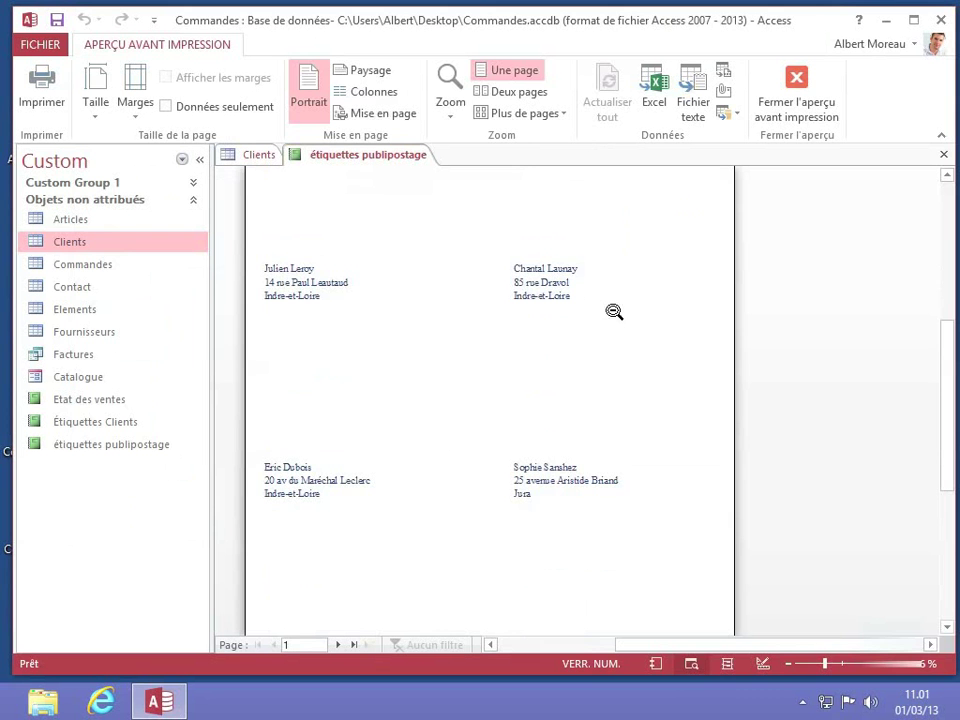
{"action": "left_click", "coordinate": [806, 103]}
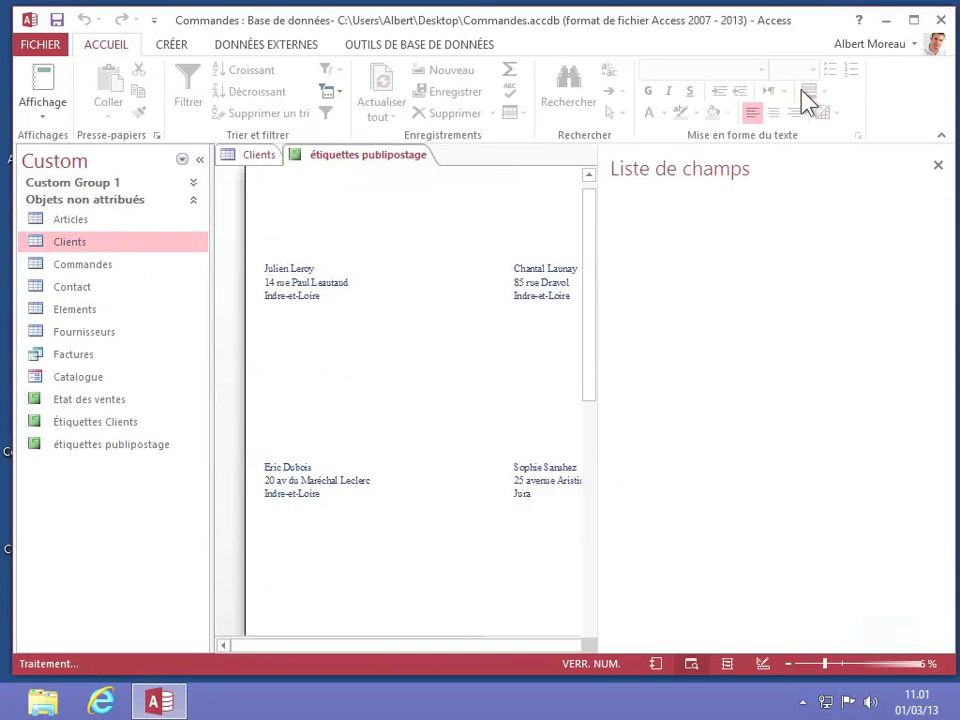